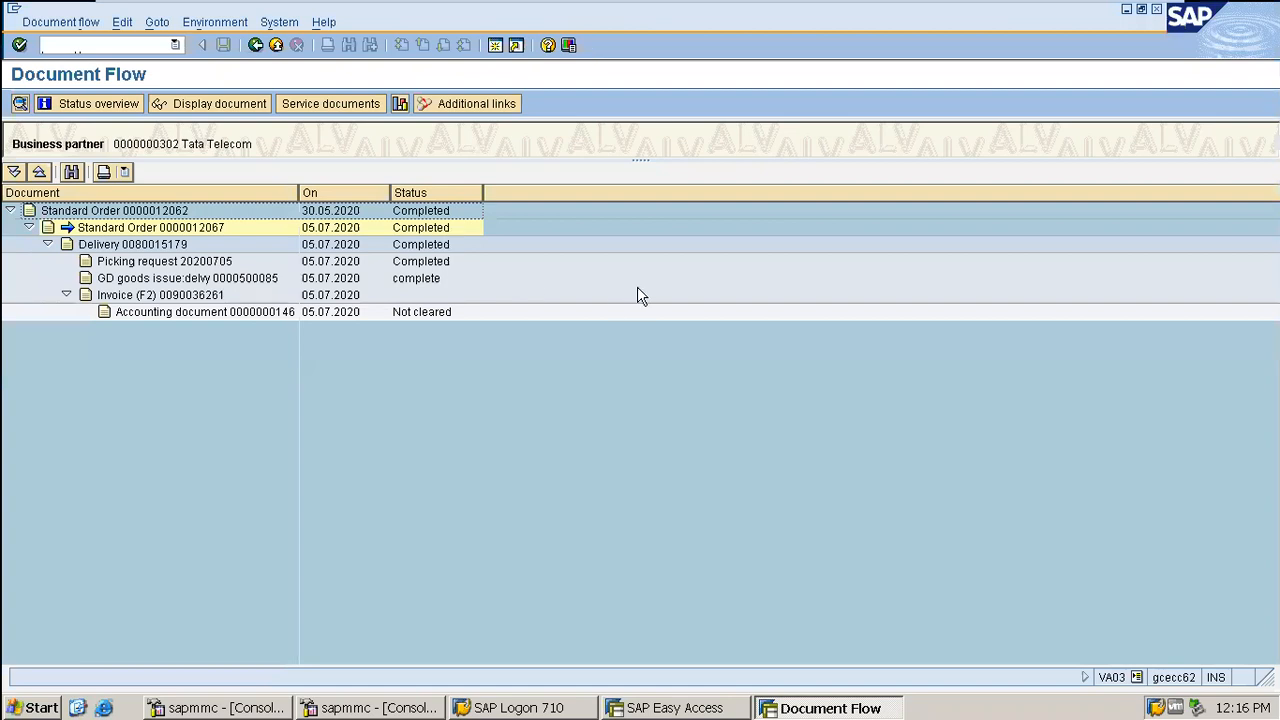
# Step: Open the Display Sales Order transaction (VA03) and show the document flow of the prefilled order
pyautogui.click(144, 47)
pyautogui.write('/nva03')
pyautogui.press('Return')
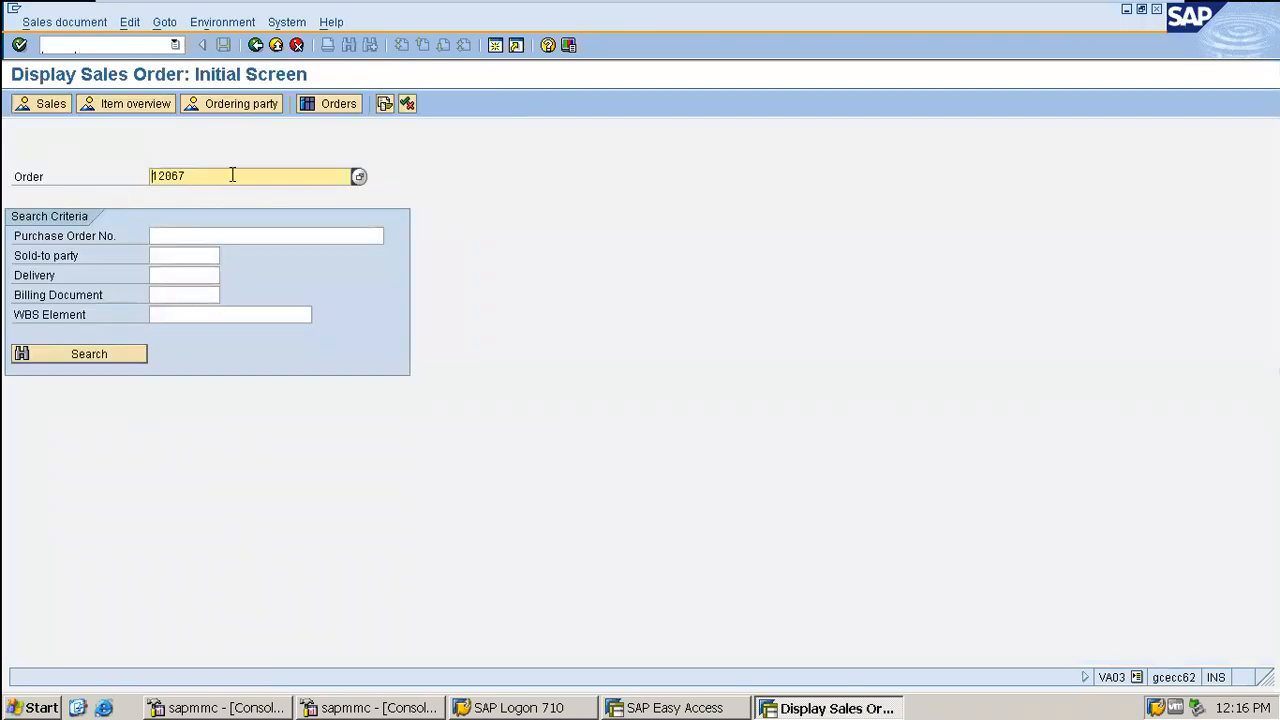
pyautogui.moveTo(223, 176); pyautogui.dragTo(133, 185)
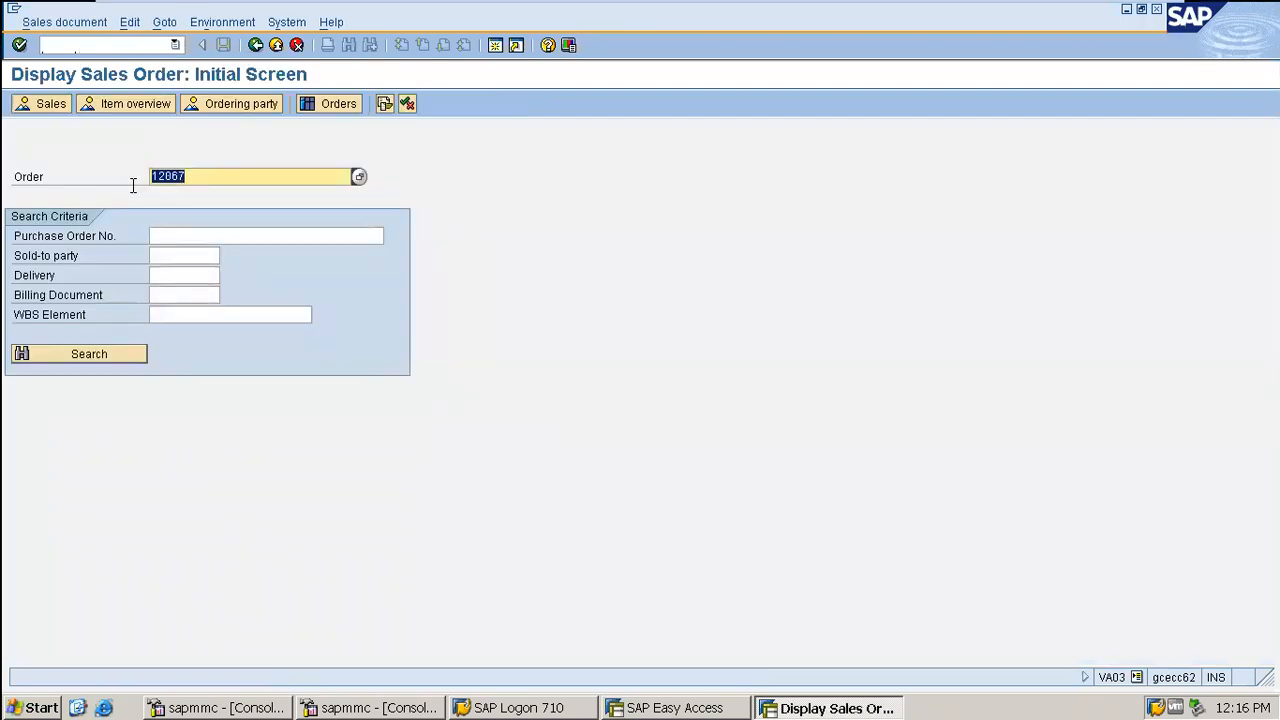
pyautogui.click(385, 105)
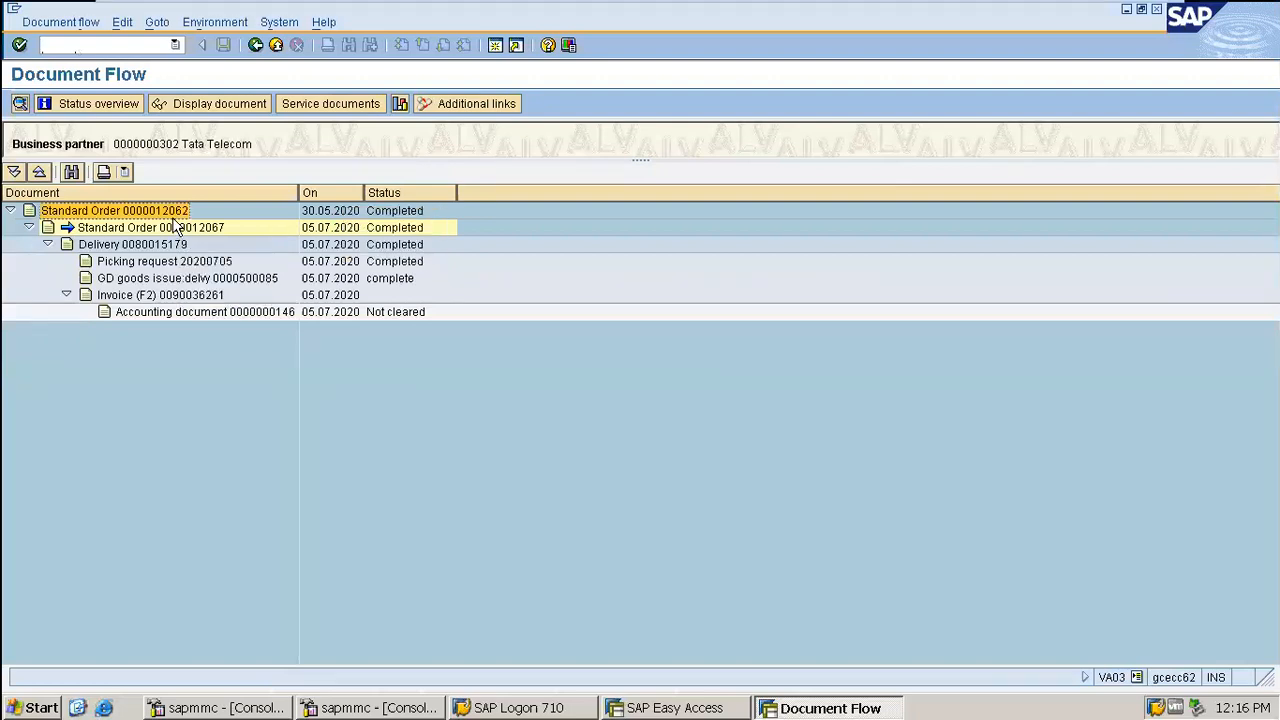
# Step: Compare the original standard order with the follow-on standard order in the document flow
pyautogui.click(208, 228)
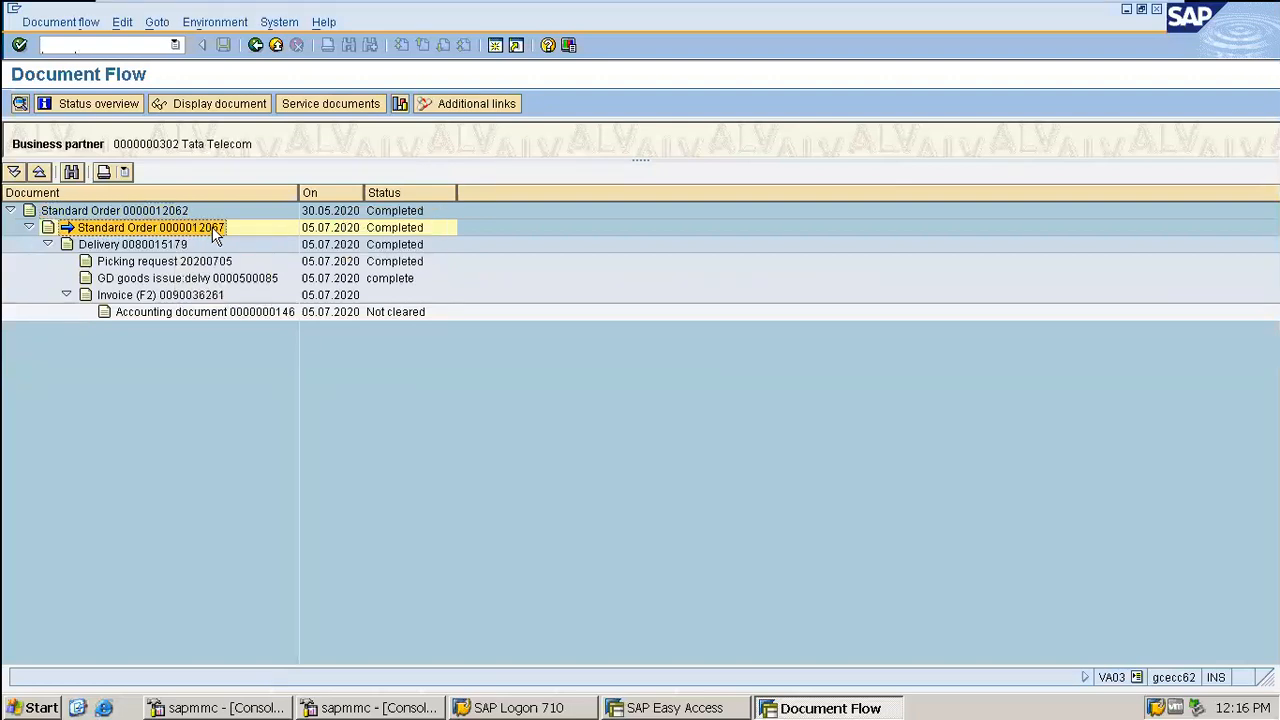
pyautogui.click(175, 212)
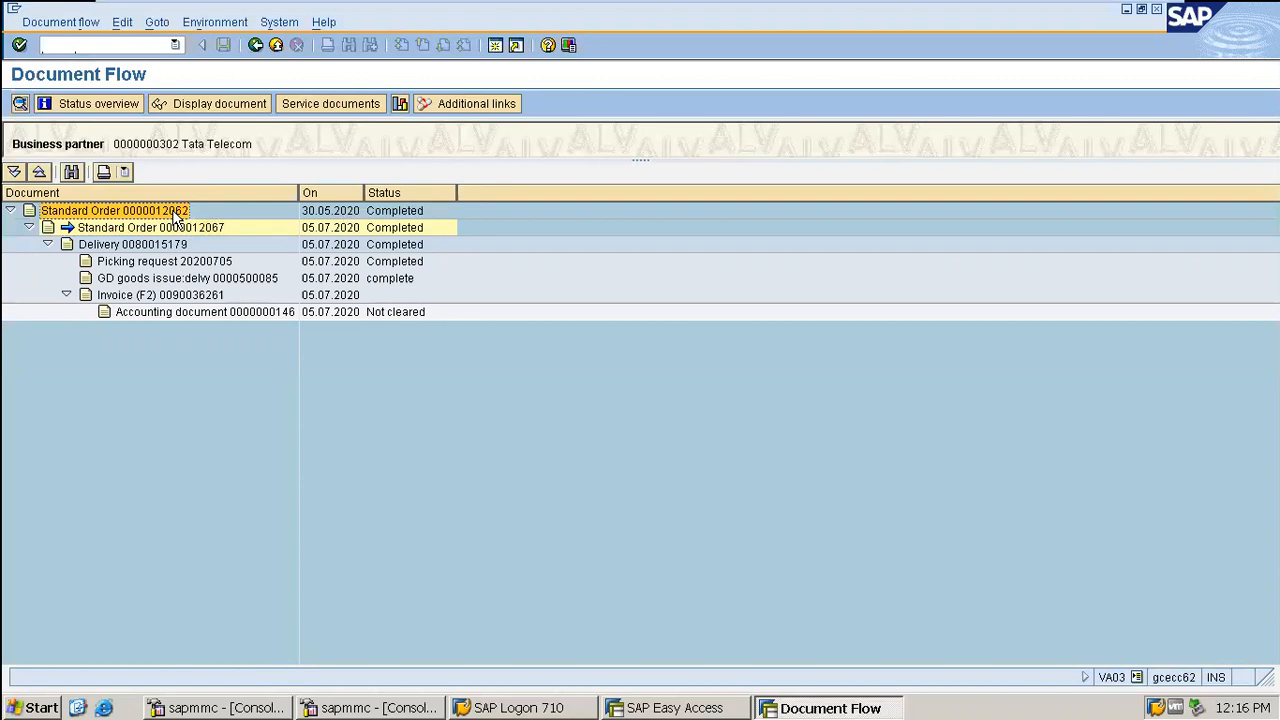
pyautogui.click(189, 230)
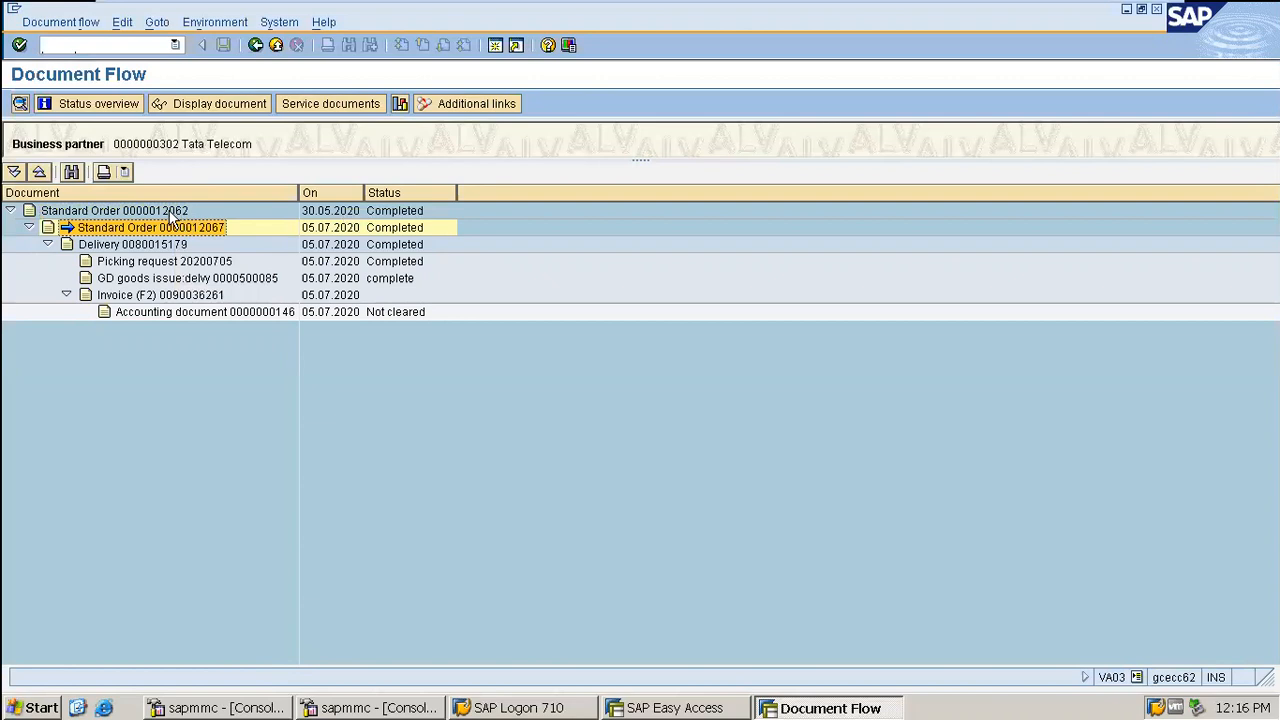
pyautogui.click(171, 212)
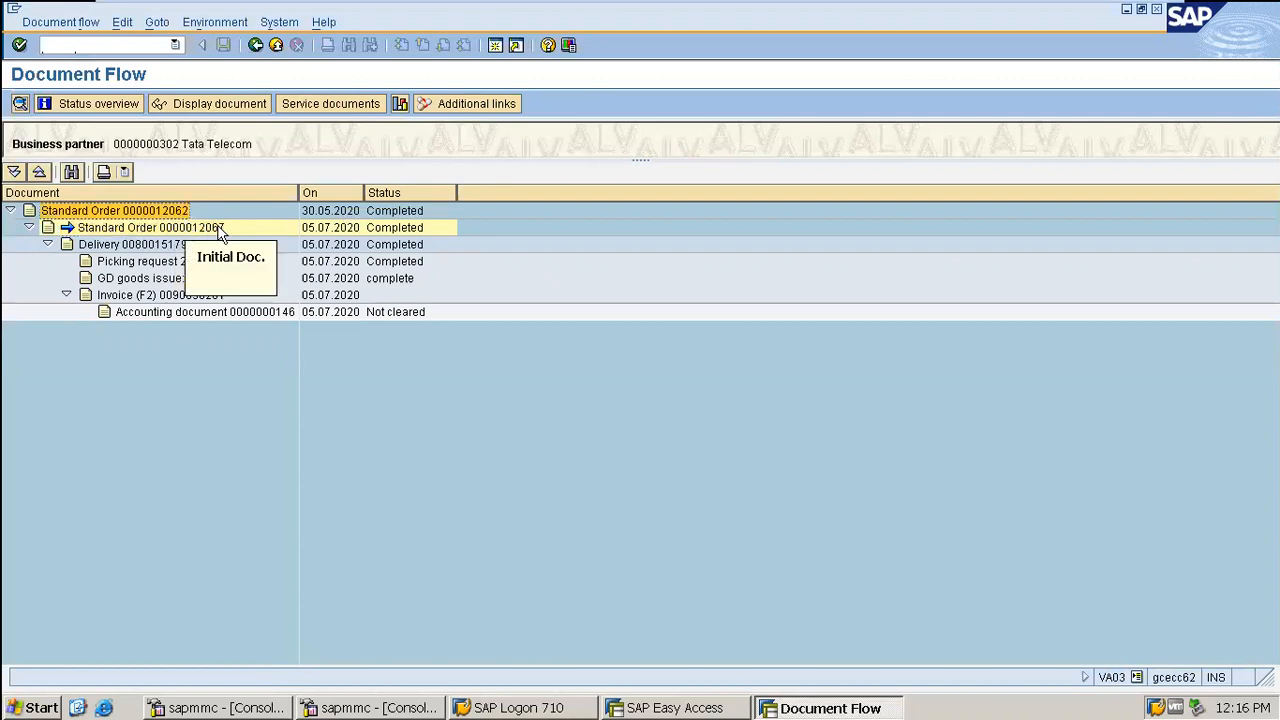
pyautogui.click(224, 230)
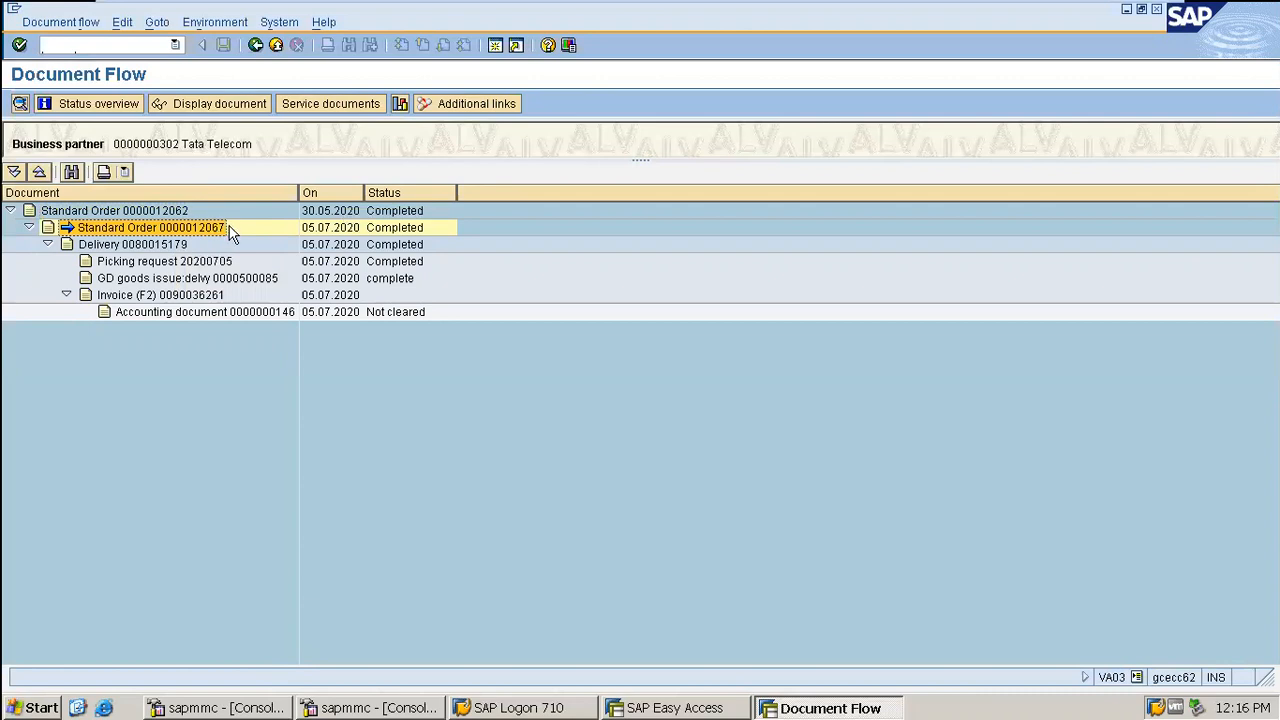
pyautogui.click(160, 213)
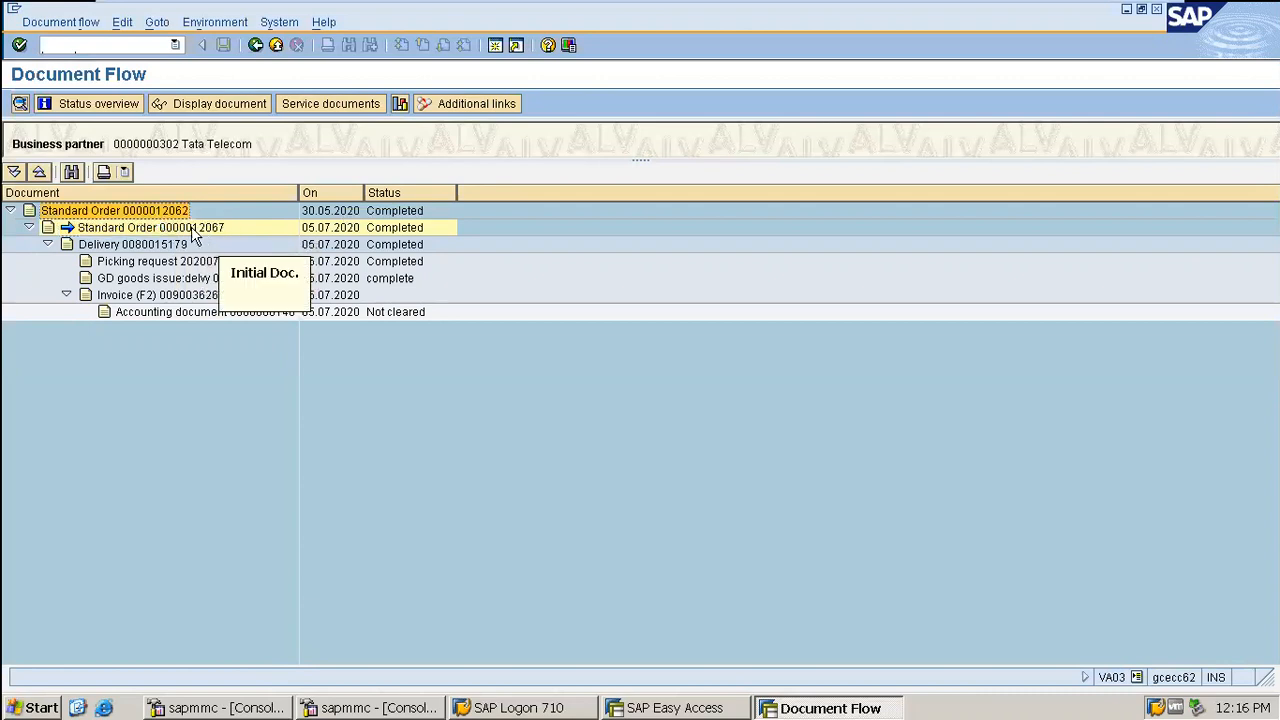
pyautogui.click(188, 233)
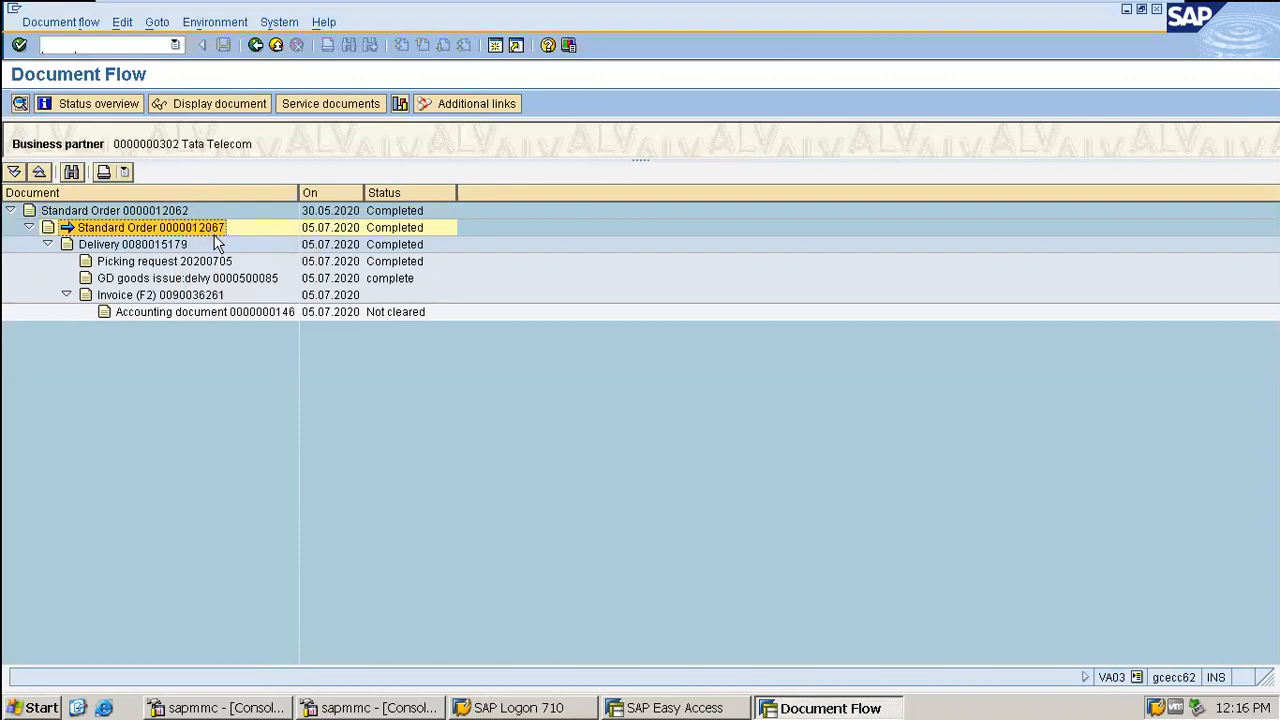
# Step: Trace the follow-on documents through delivery, picking request, goods issue, invoice and accounting document
pyautogui.click(135, 250)
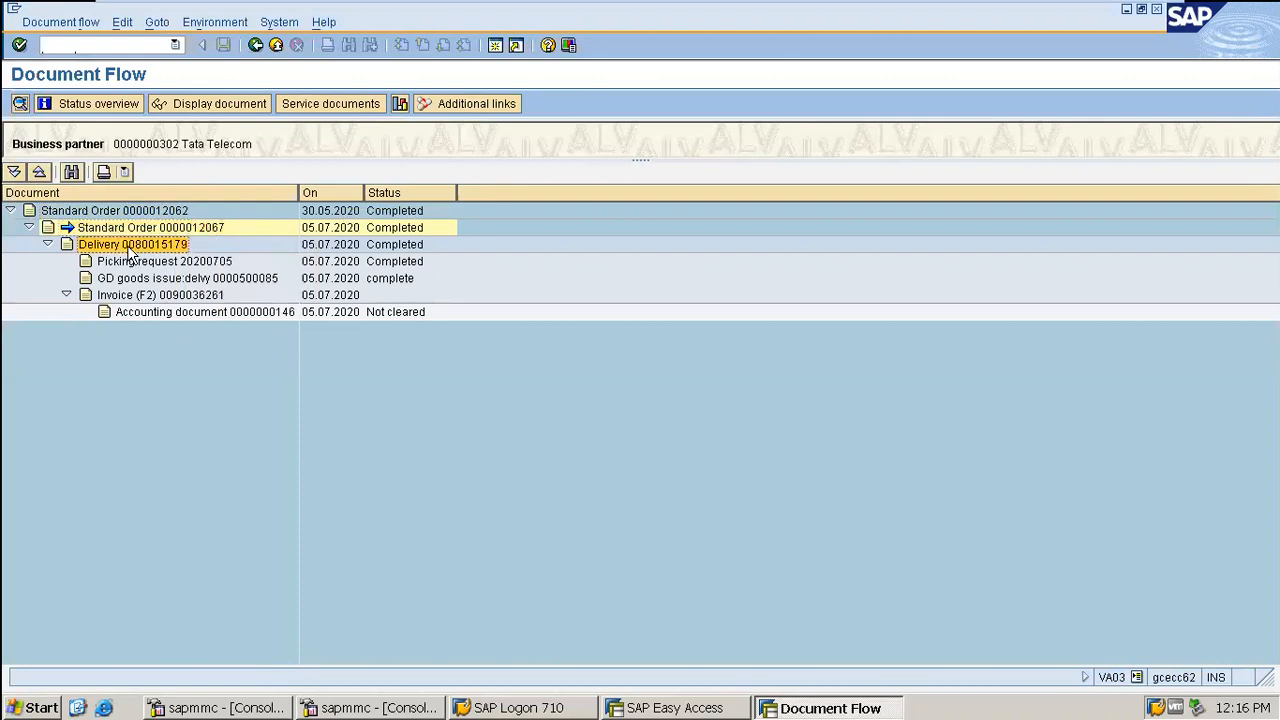
pyautogui.click(207, 263)
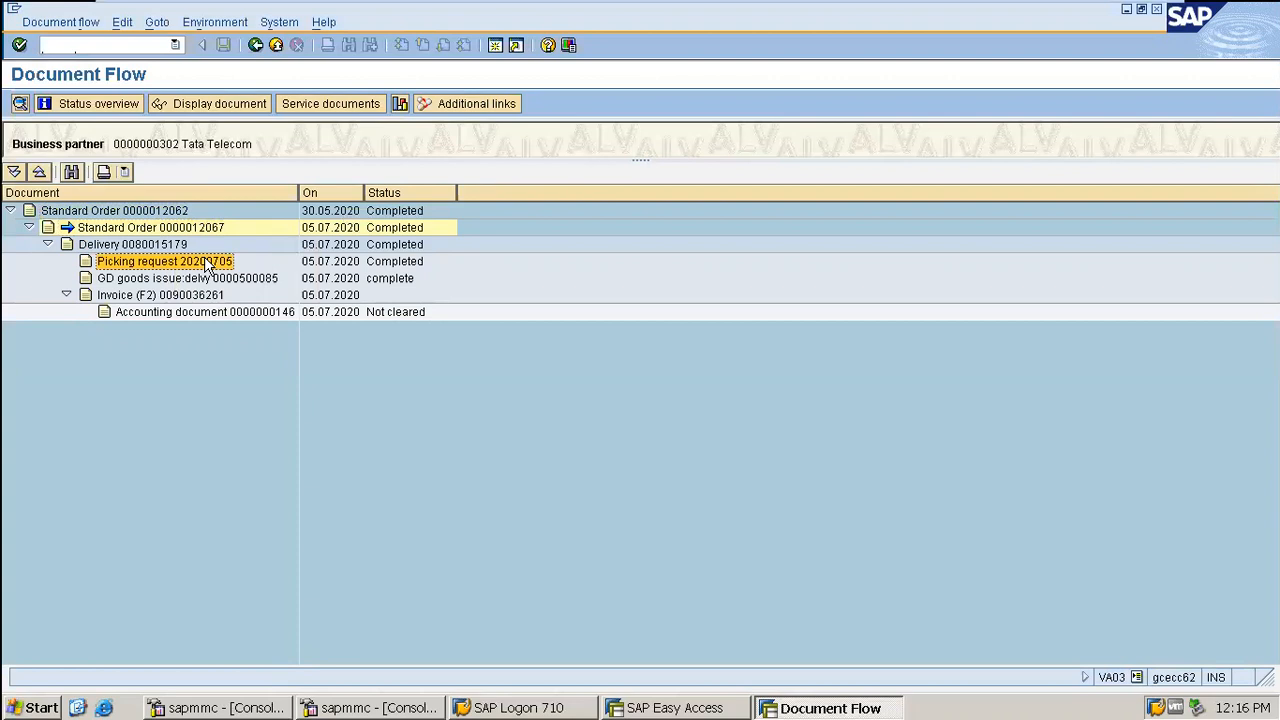
pyautogui.click(201, 279)
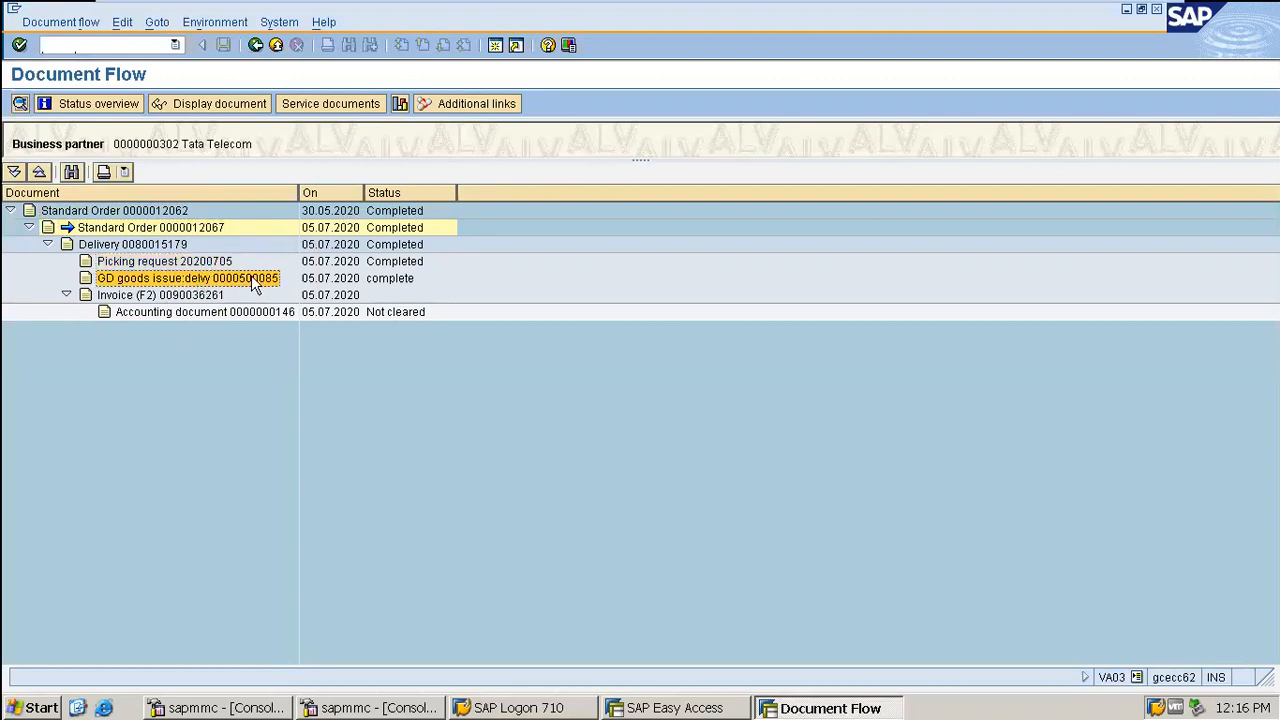
pyautogui.click(175, 297)
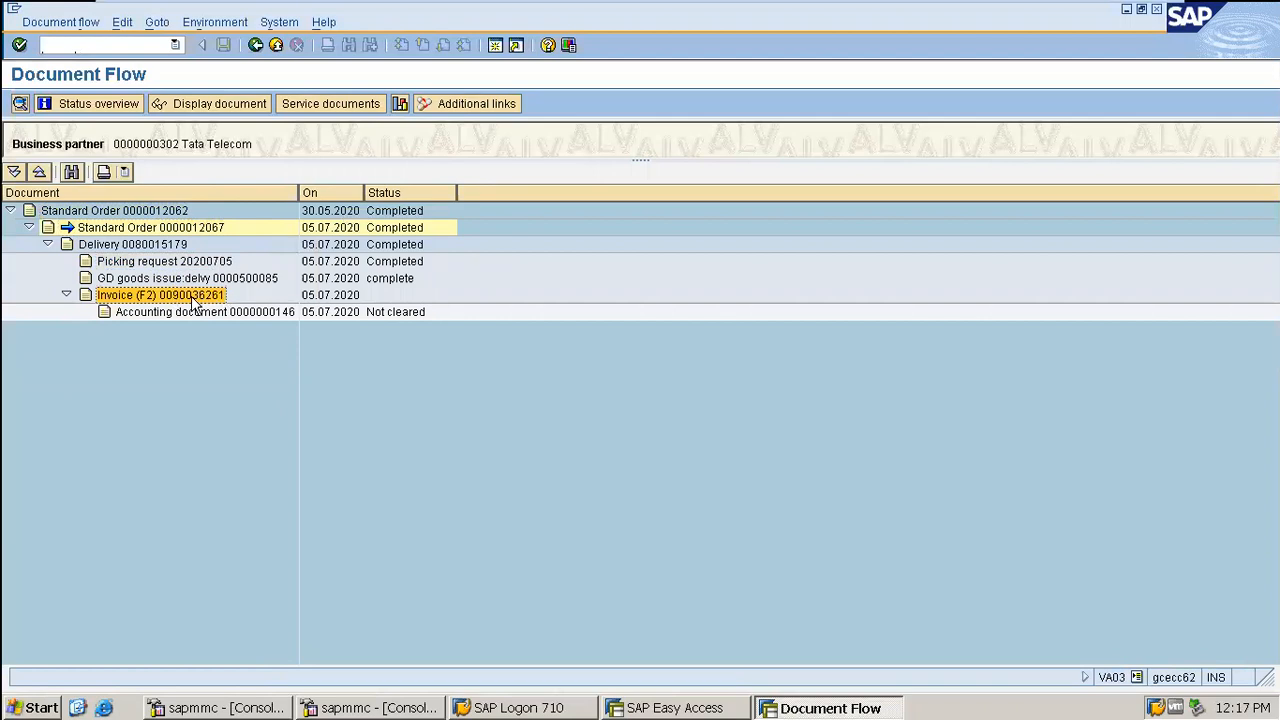
pyautogui.click(214, 318)
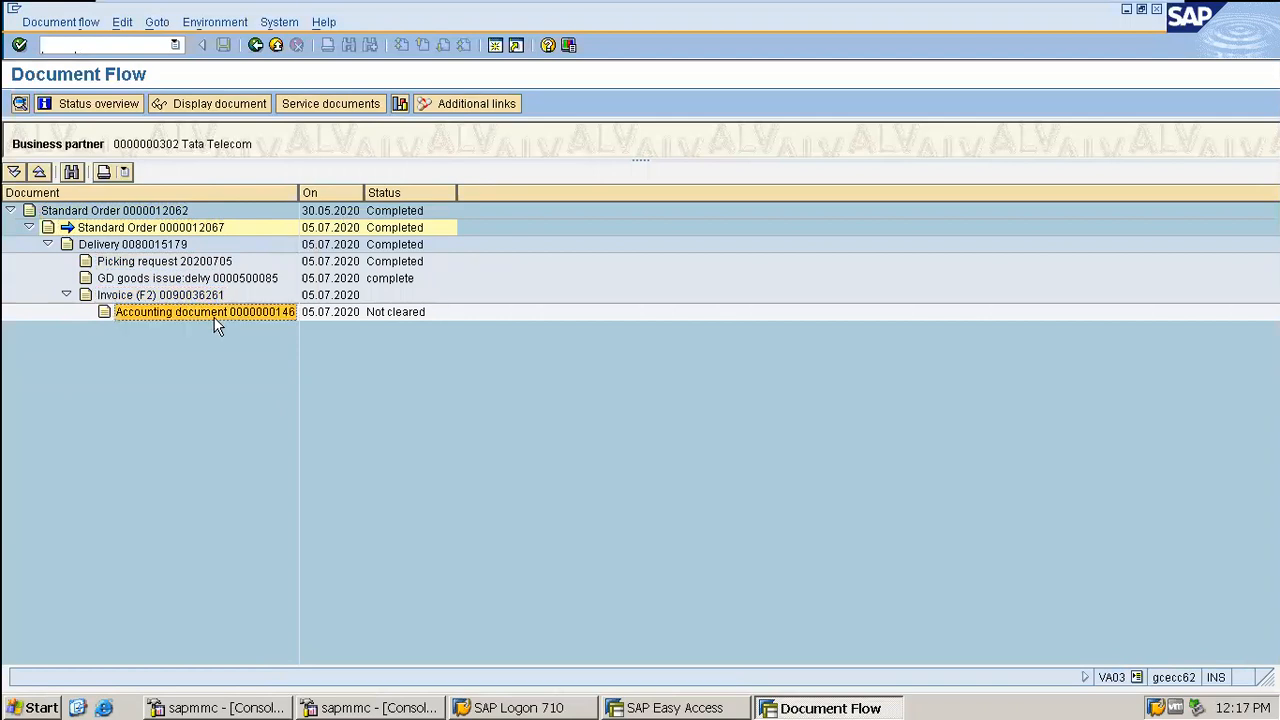
# Step: Display the F2 invoice from the document flow and review its billing type, billing date and Pen Drive item
pyautogui.click(184, 297)
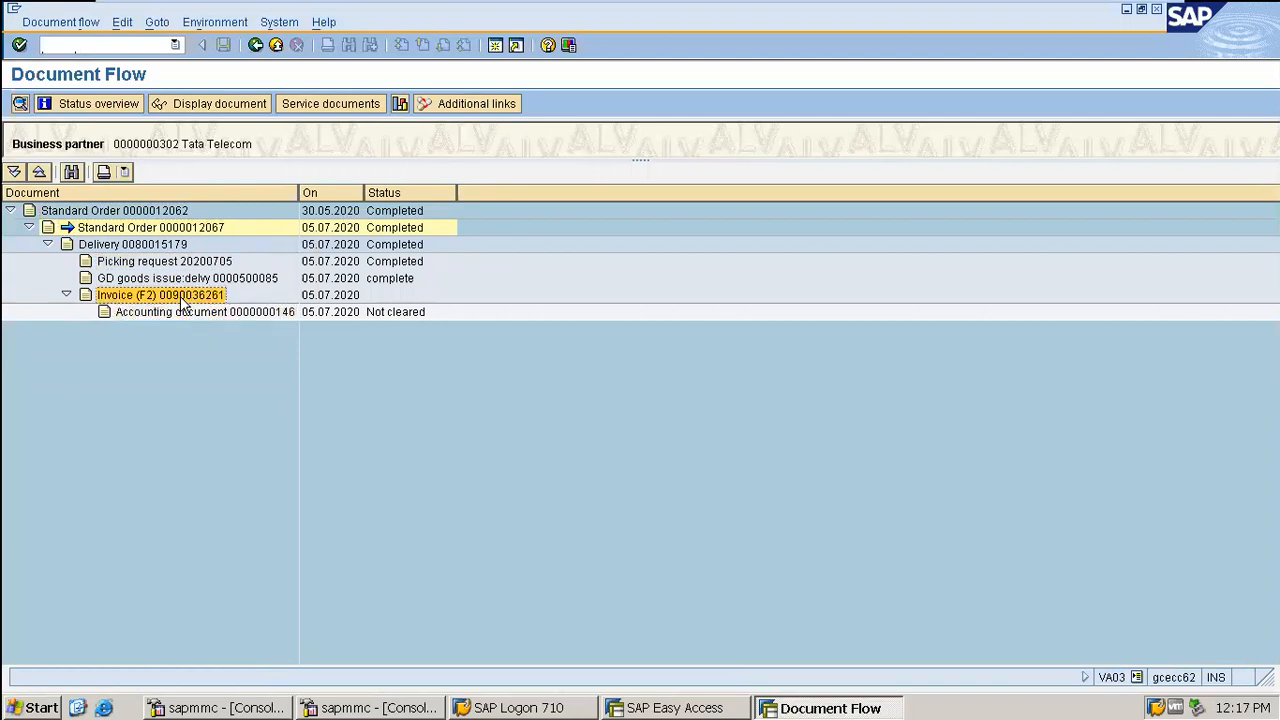
pyautogui.click(220, 105)
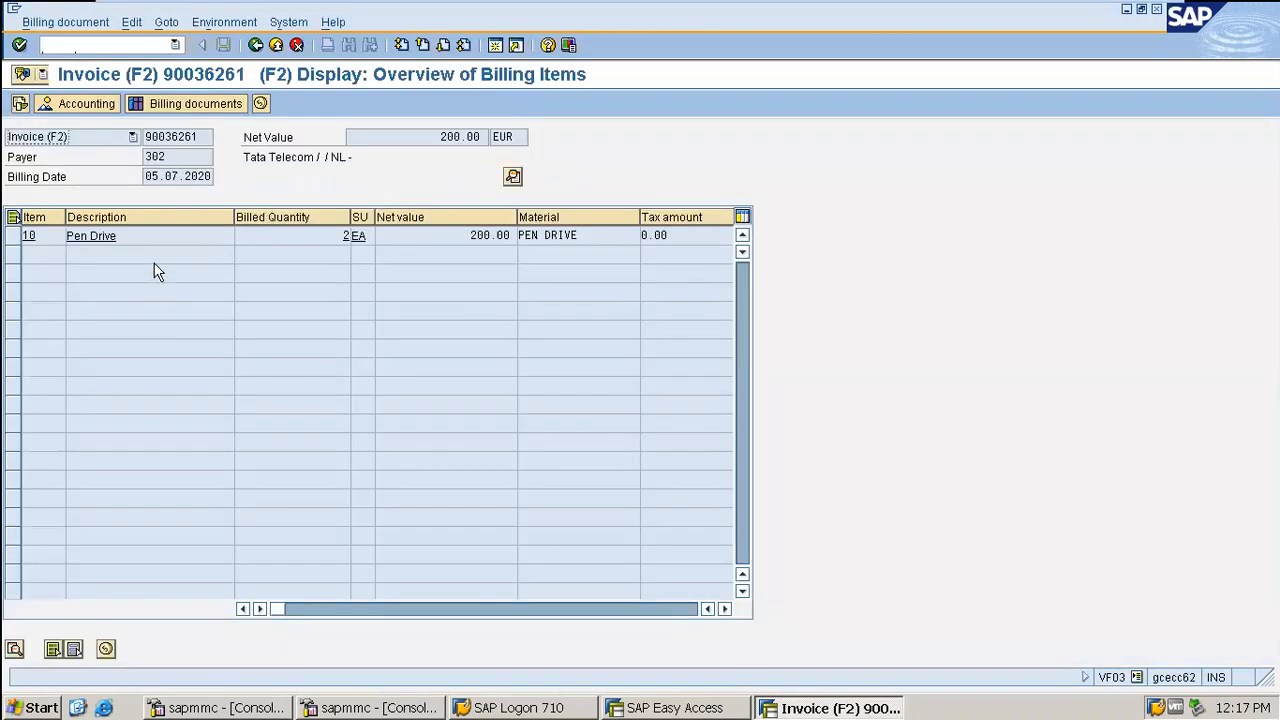
pyautogui.click(110, 140)
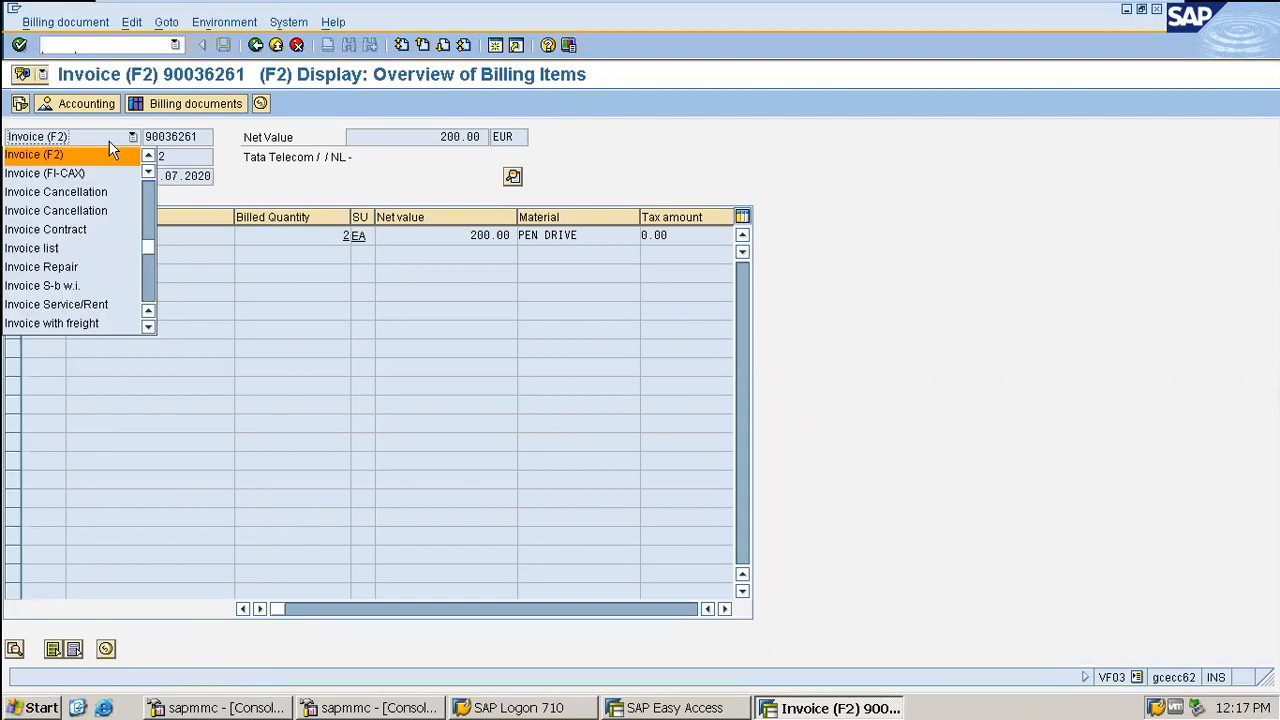
pyautogui.click(277, 154)
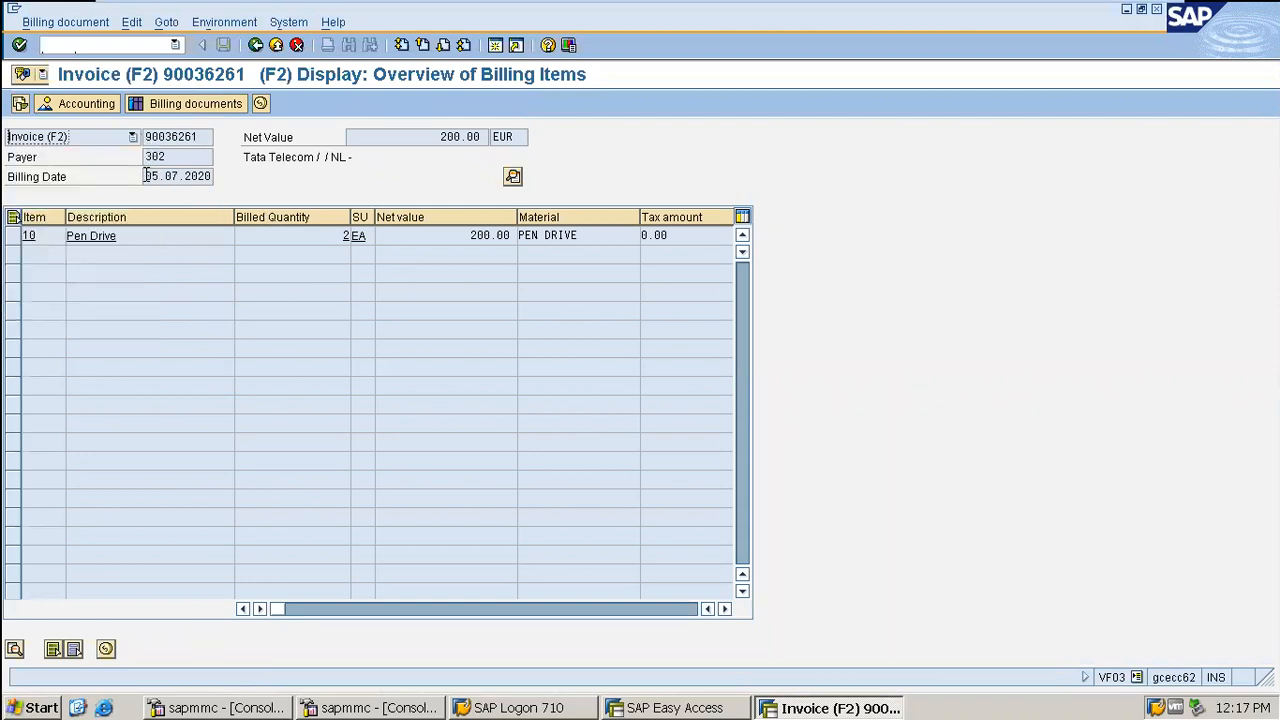
pyautogui.moveTo(147, 176); pyautogui.dragTo(211, 171)
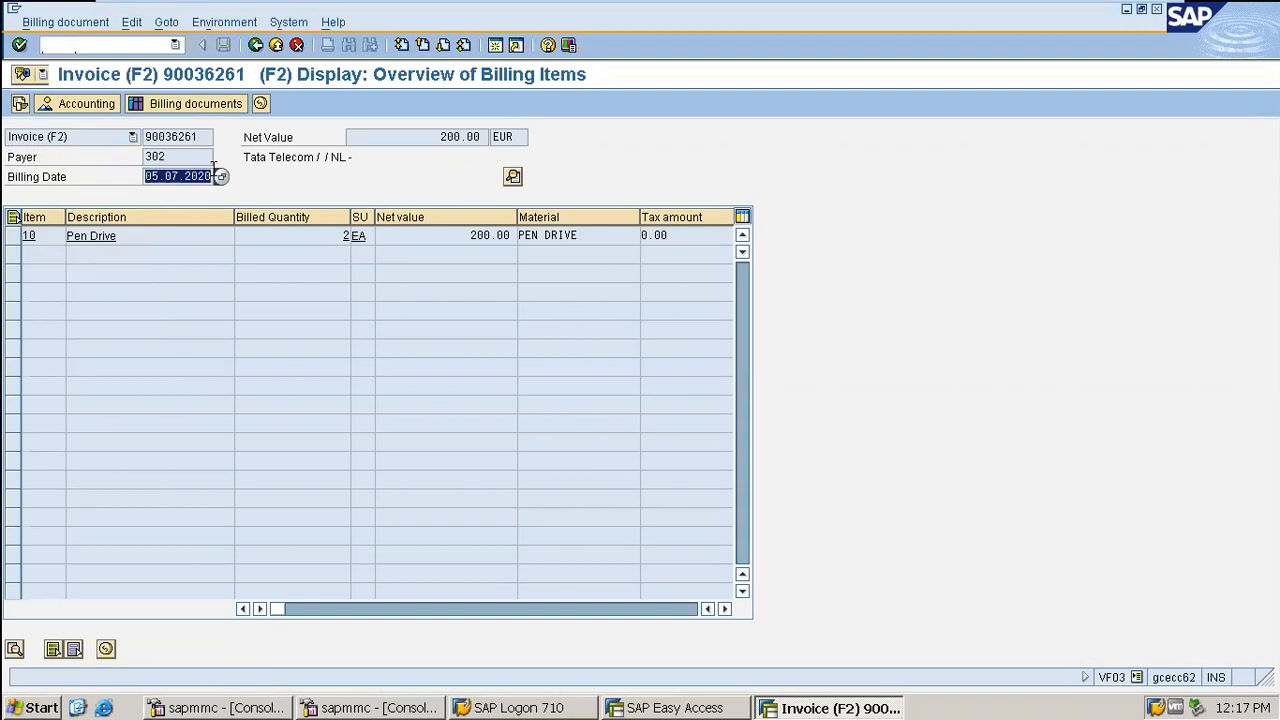
pyautogui.click(200, 240)
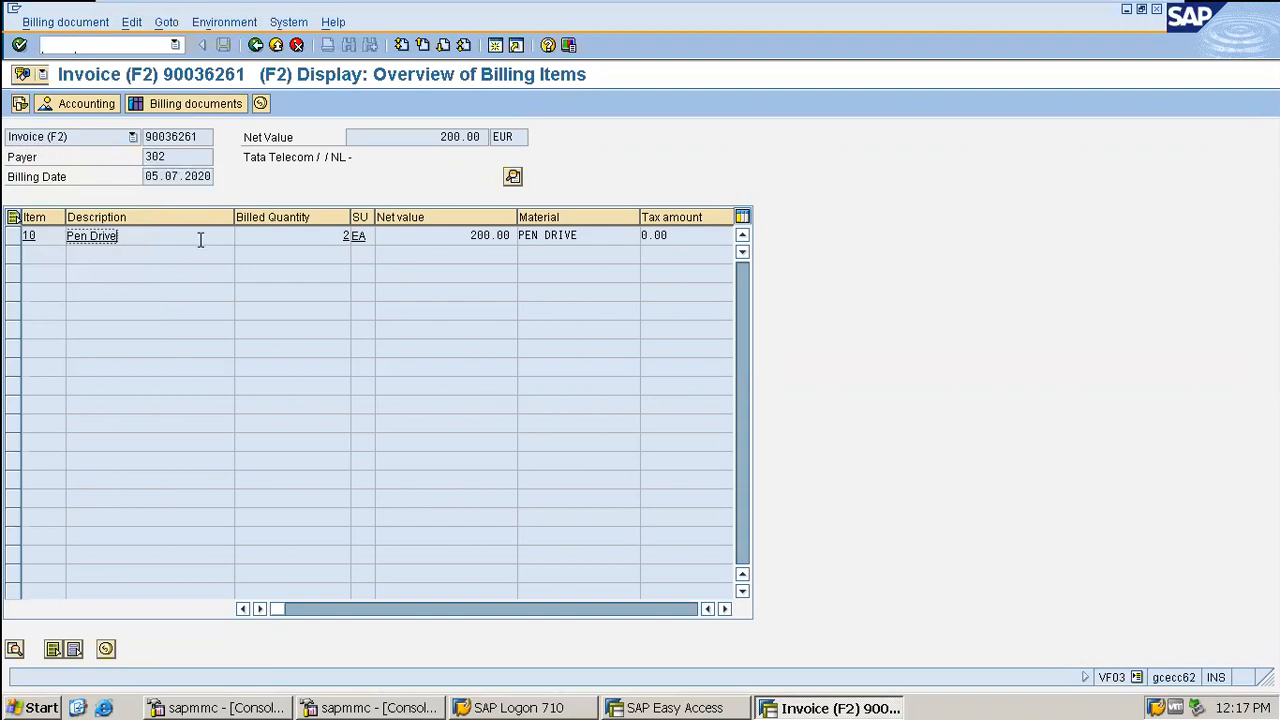
# Step: Display the invoice's accounting document, review the Tata Telecom and Sales Revenue line items, and return to the invoice
pyautogui.click(80, 106)
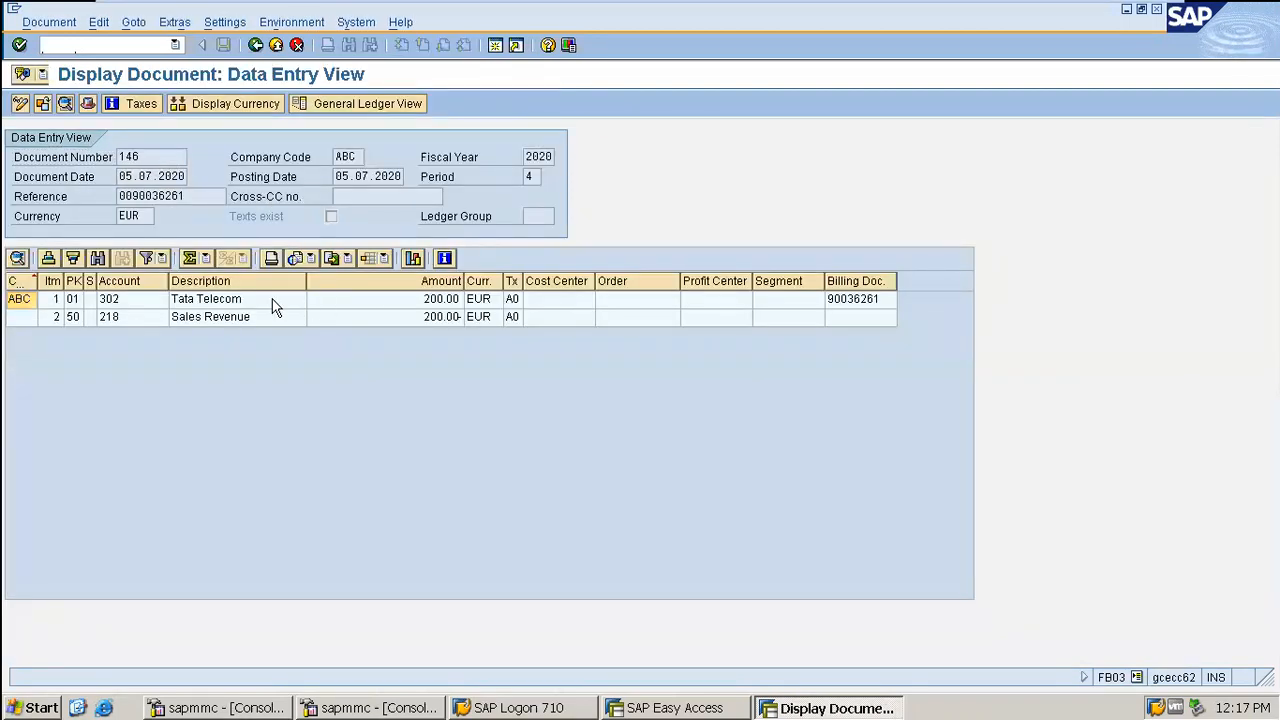
pyautogui.click(274, 301)
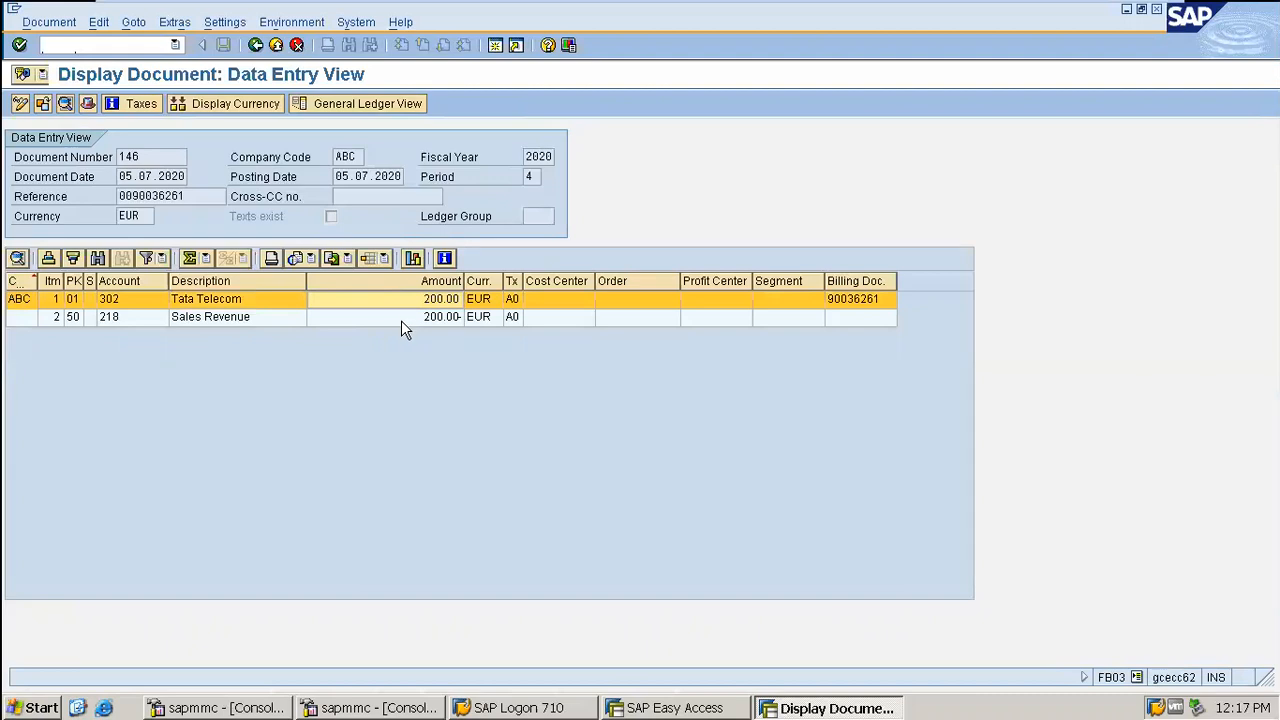
pyautogui.click(402, 322)
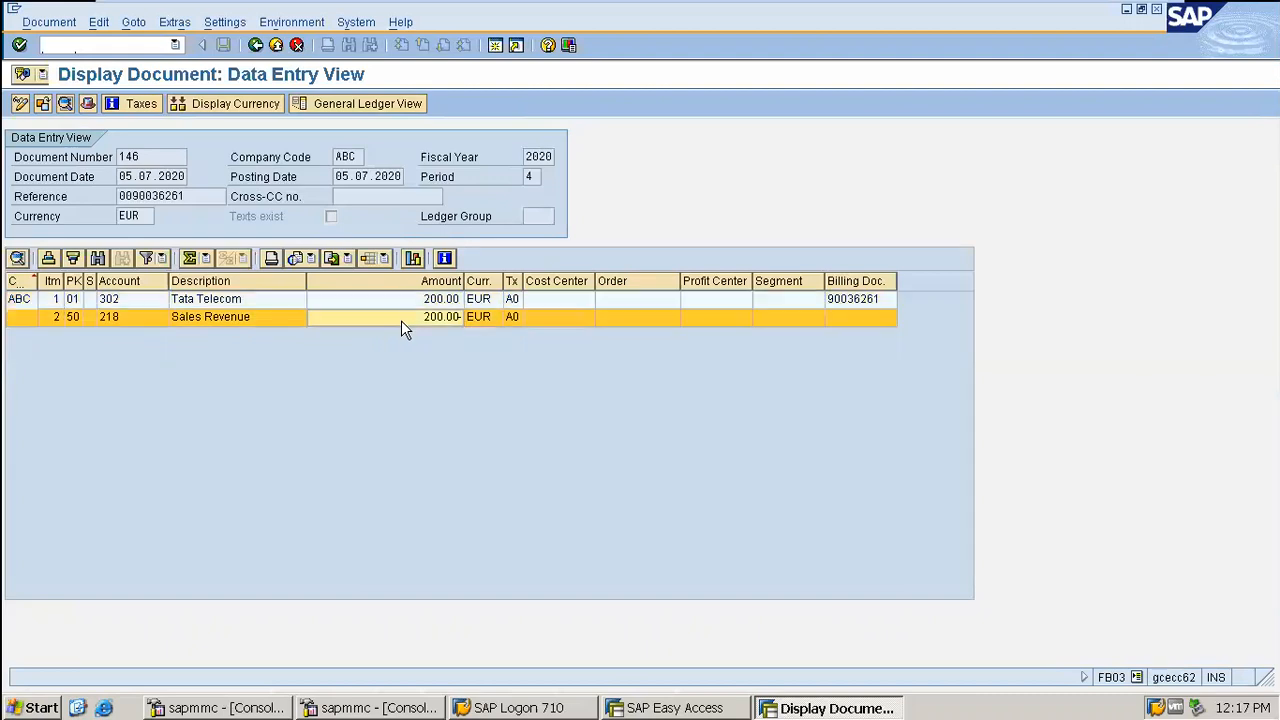
pyautogui.click(255, 45)
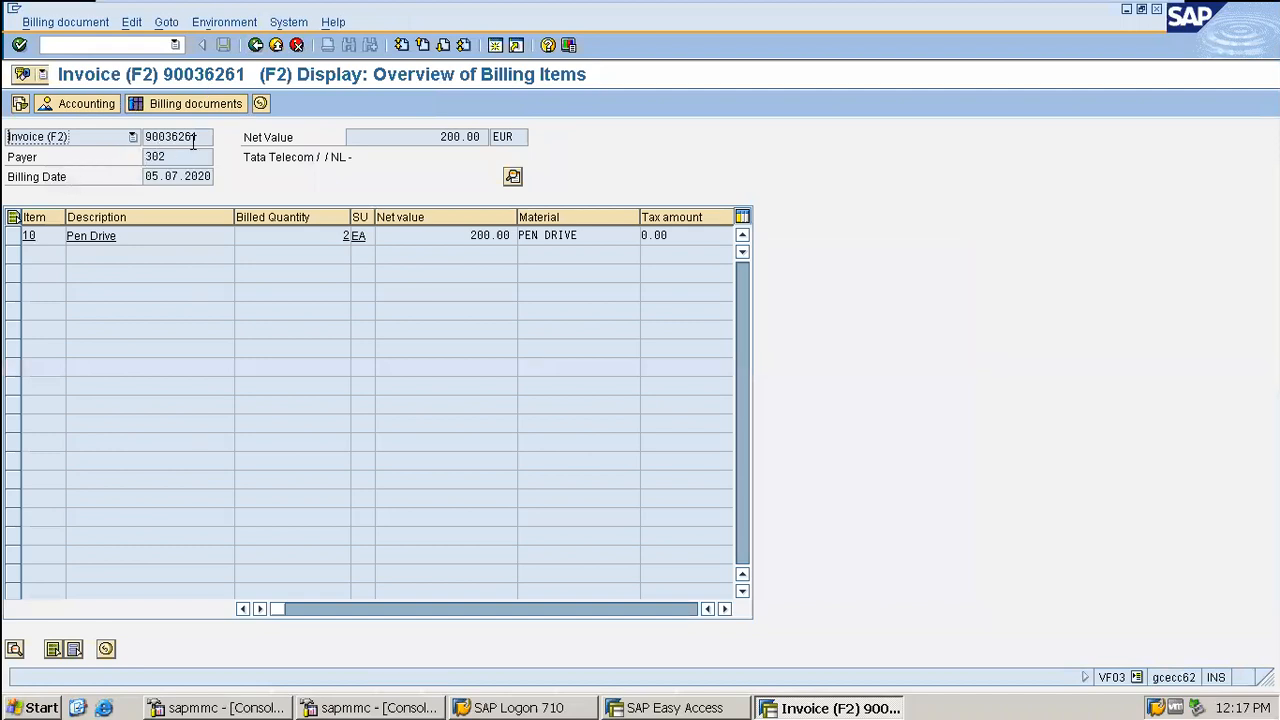
# Step: Copy the invoice's document number and enter it as the billing document in the Change Billing Document transaction (VF02)
pyautogui.moveTo(206, 137); pyautogui.dragTo(146, 137)
pyautogui.hotkey('ctrl', 'c')
pyautogui.click(124, 41)
pyautogui.write('/nvf02')
pyautogui.press('Return')
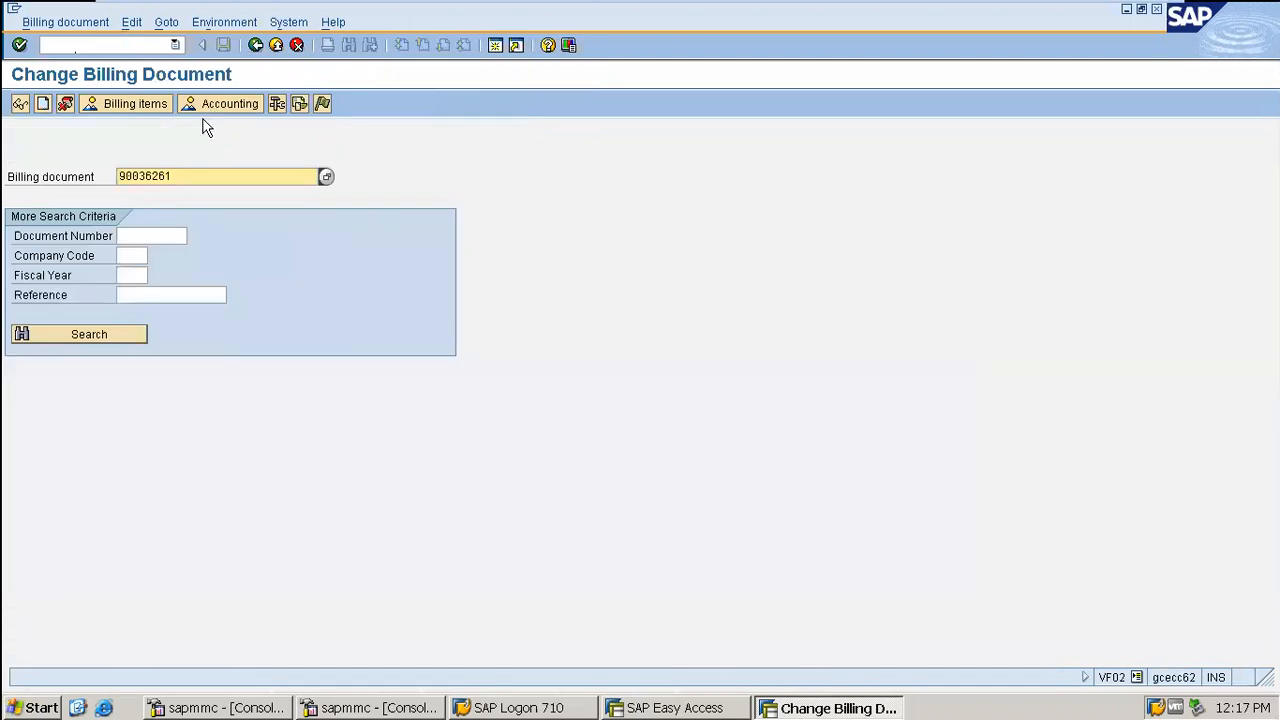
pyautogui.press('Delete')
pyautogui.press('Delete')
pyautogui.press('Delete')
pyautogui.press('Delete')
pyautogui.press('Delete')
pyautogui.hotkey('ctrl', 'v')
# Step: Cancel the F2 invoice with billing date 05.07.2020 and save the cancellation document
pyautogui.click(62, 24)
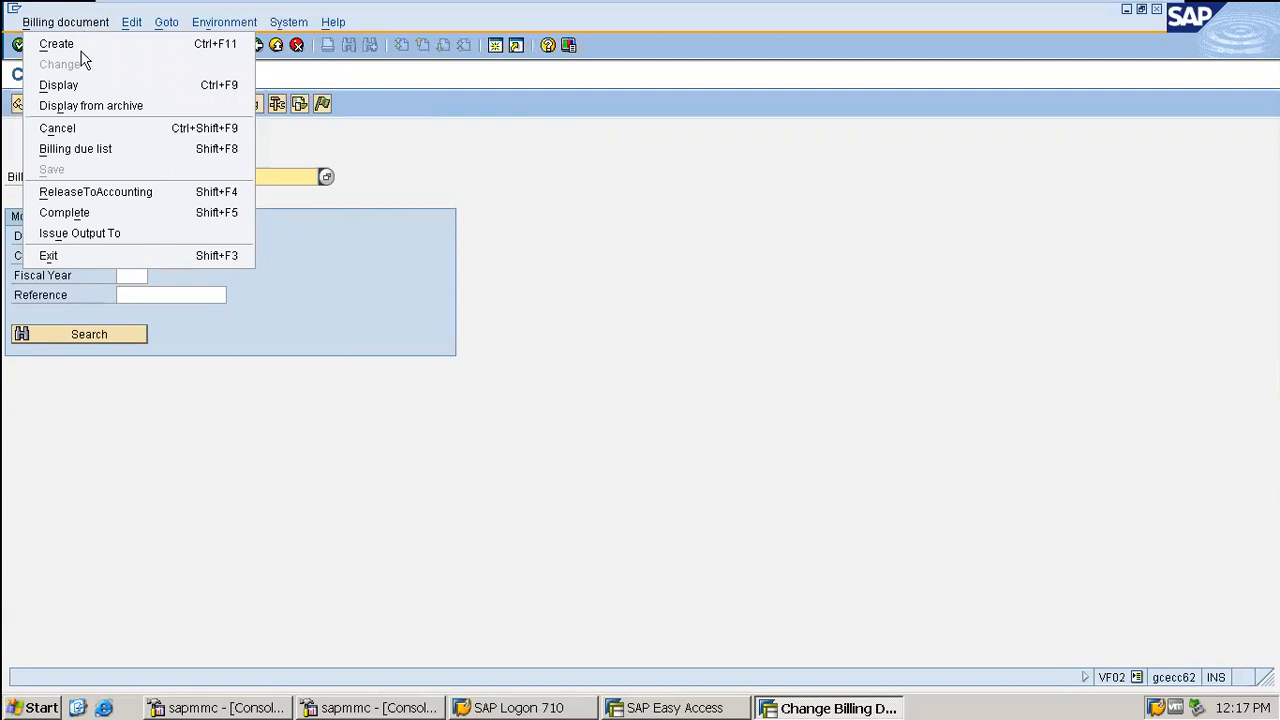
pyautogui.click(157, 130)
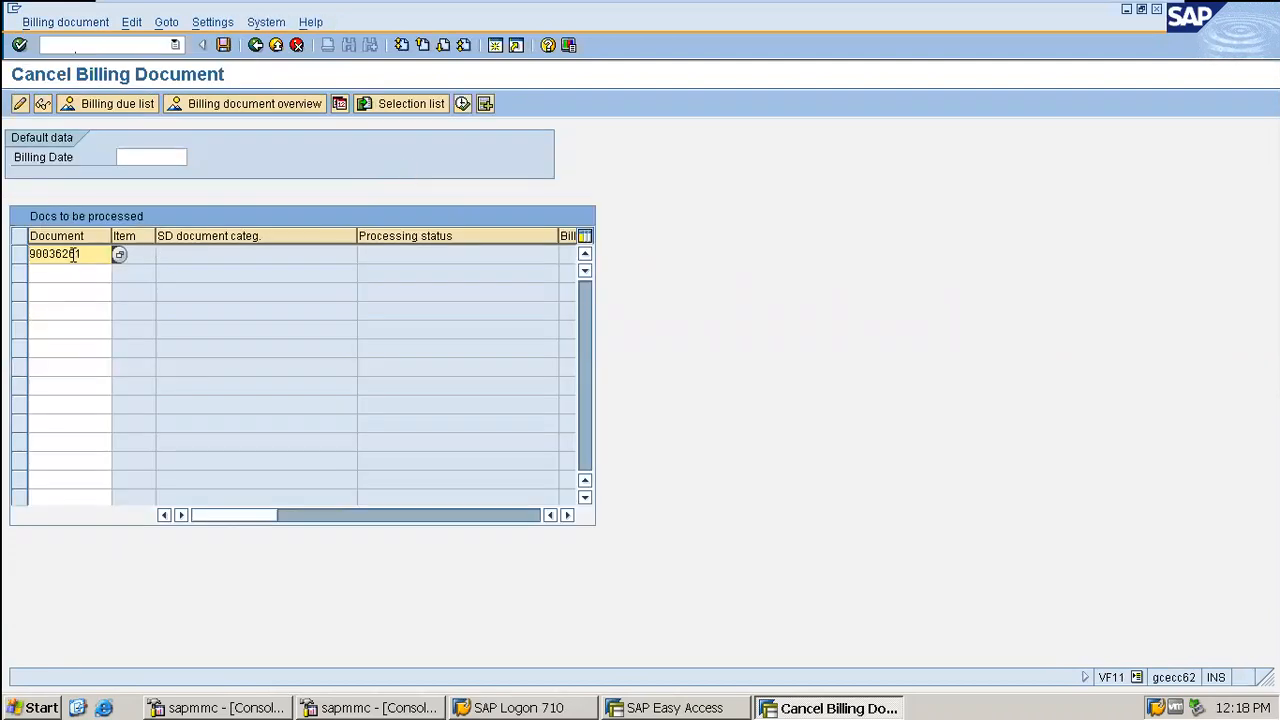
pyautogui.click(174, 159)
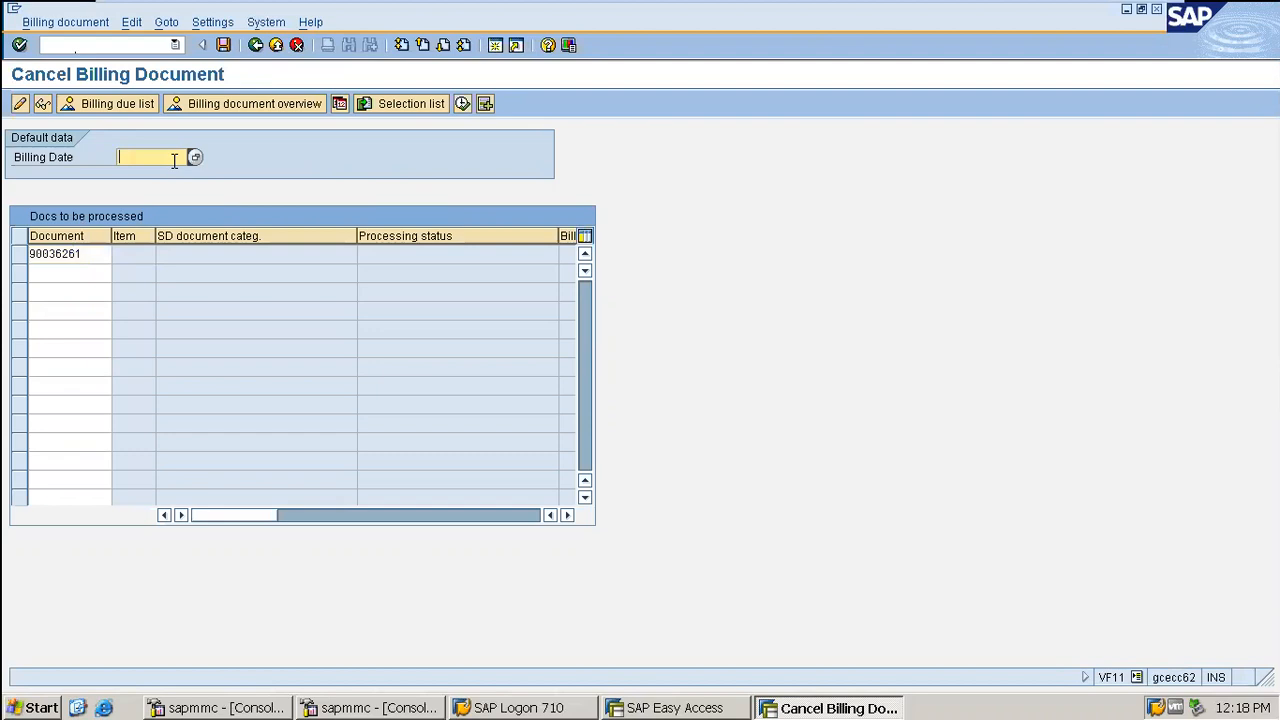
pyautogui.write('0')
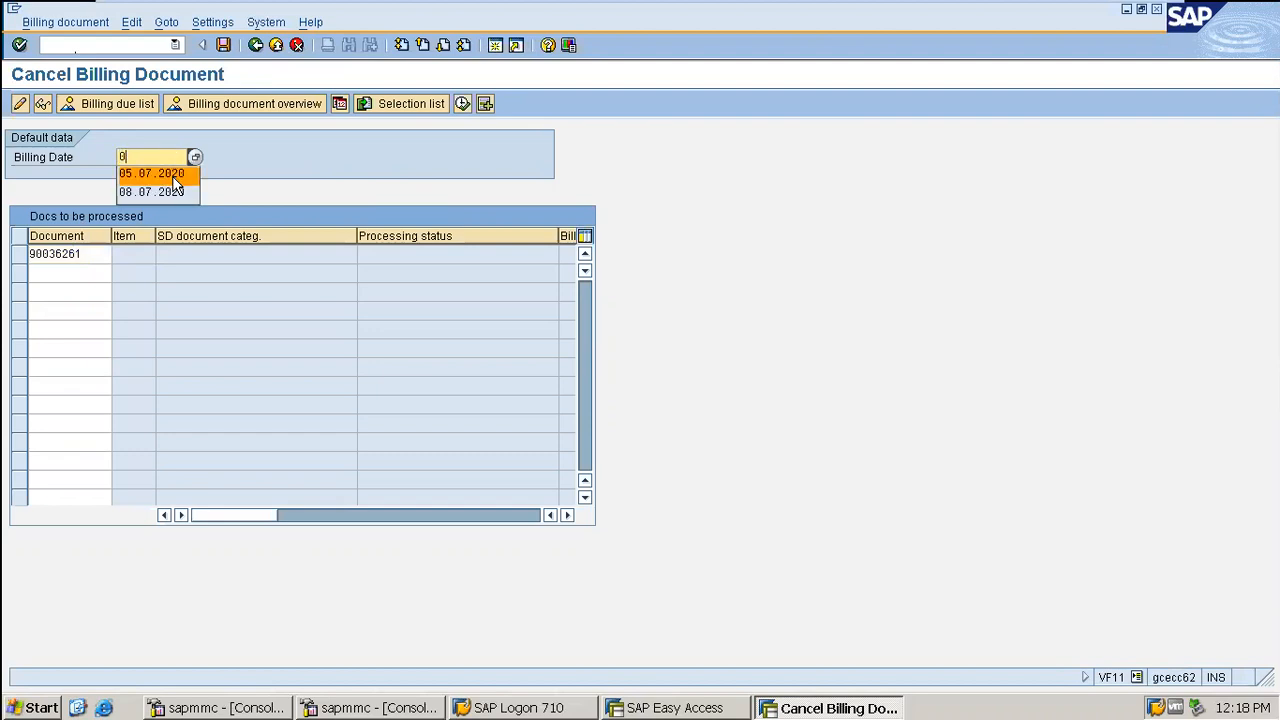
pyautogui.click(174, 175)
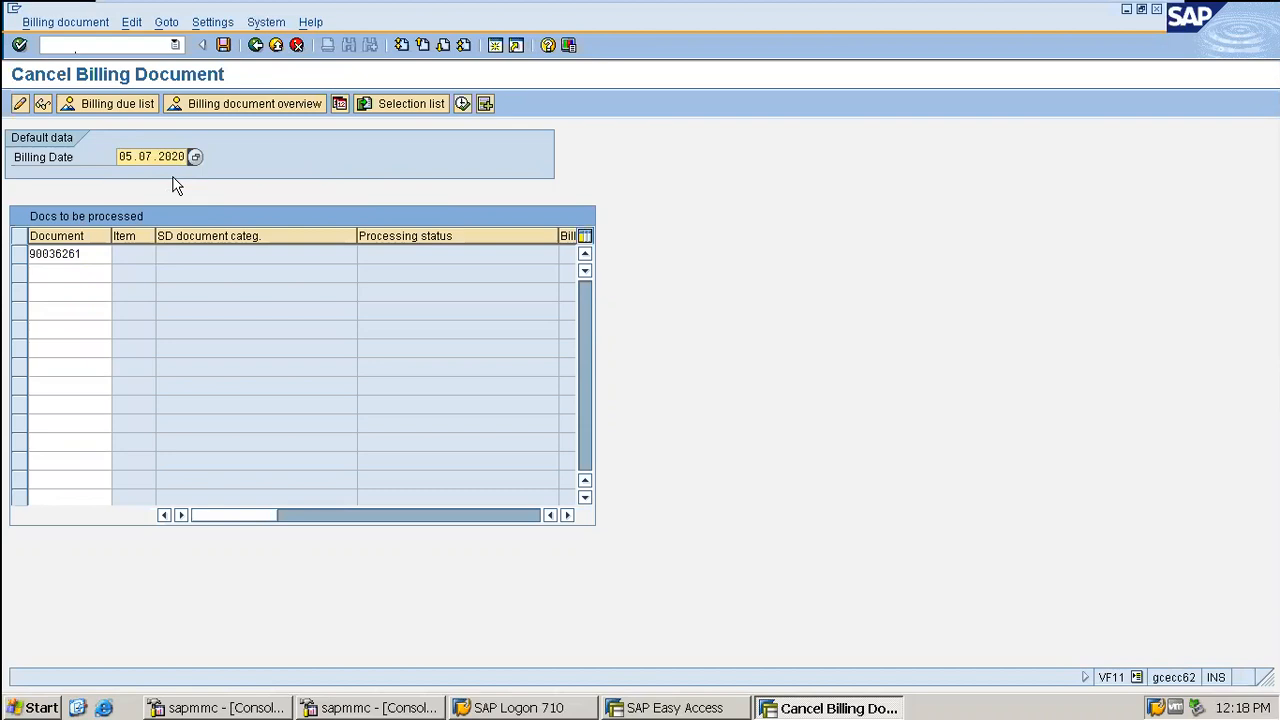
pyautogui.press('Return')
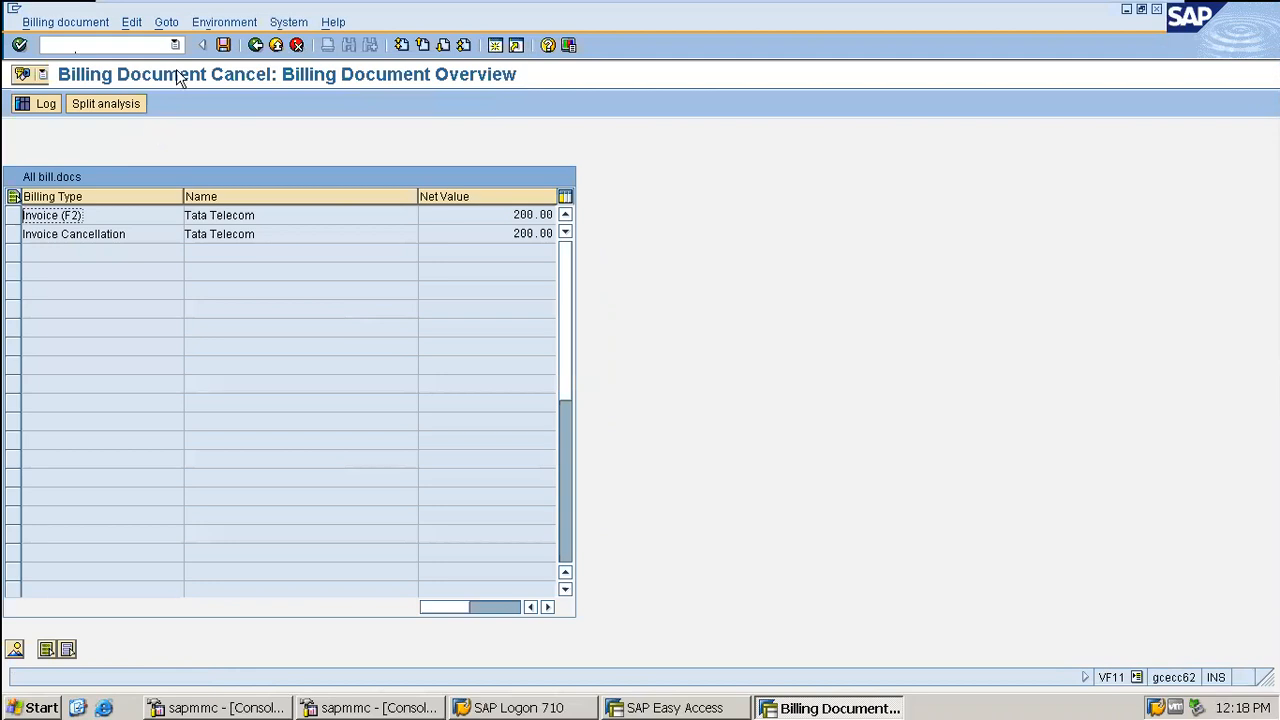
pyautogui.click(228, 46)
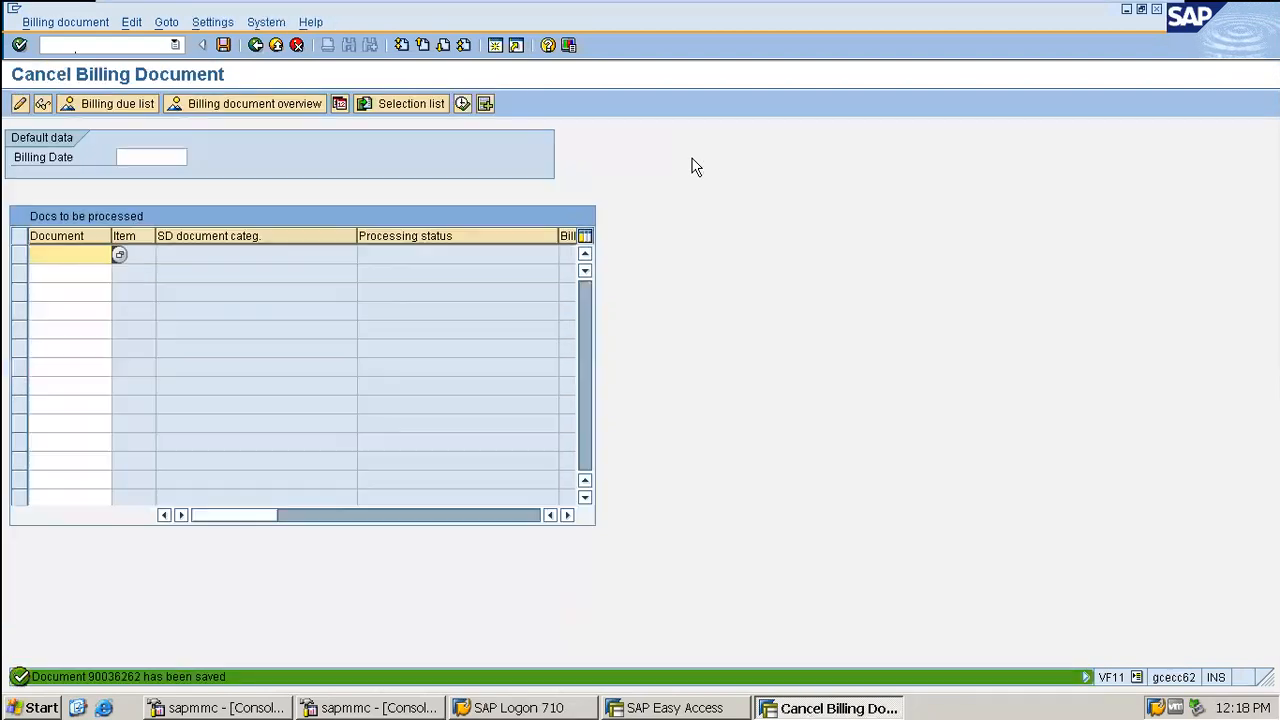
# Step: Display the newly saved invoice cancellation document and review its billing type among the available billing types, including Invoice (F2)
pyautogui.click(148, 47)
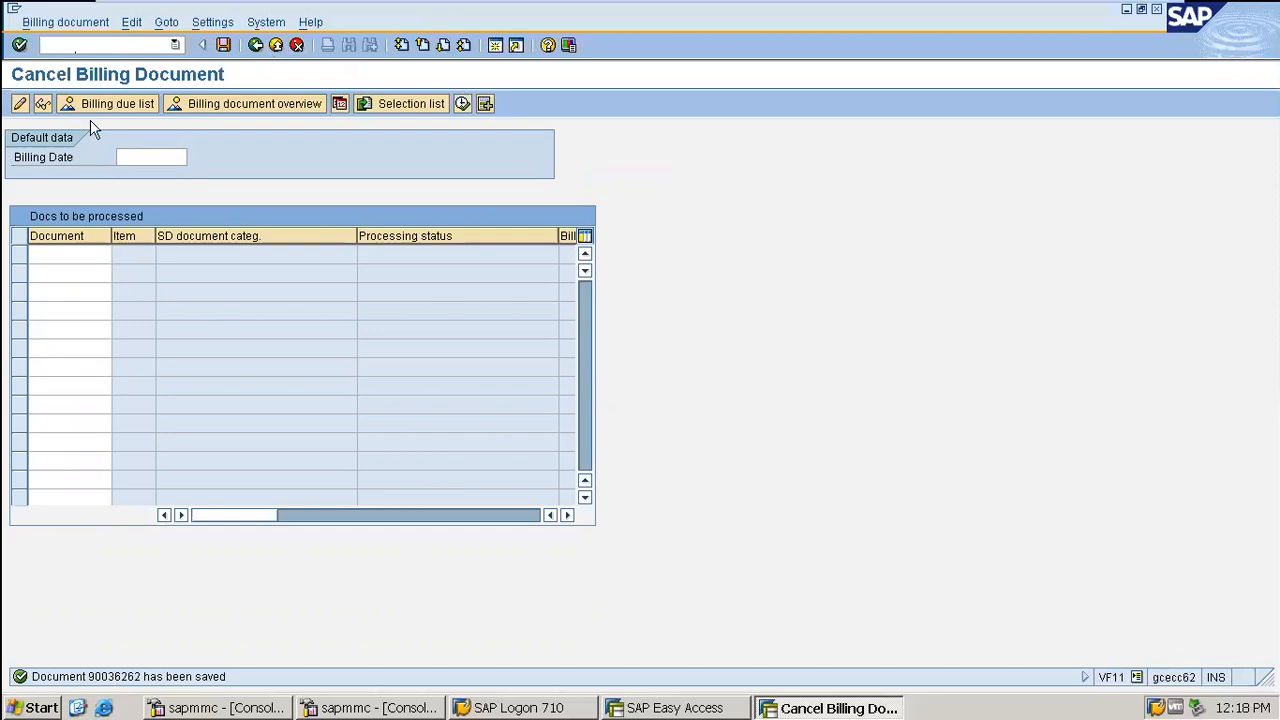
pyautogui.click(66, 22)
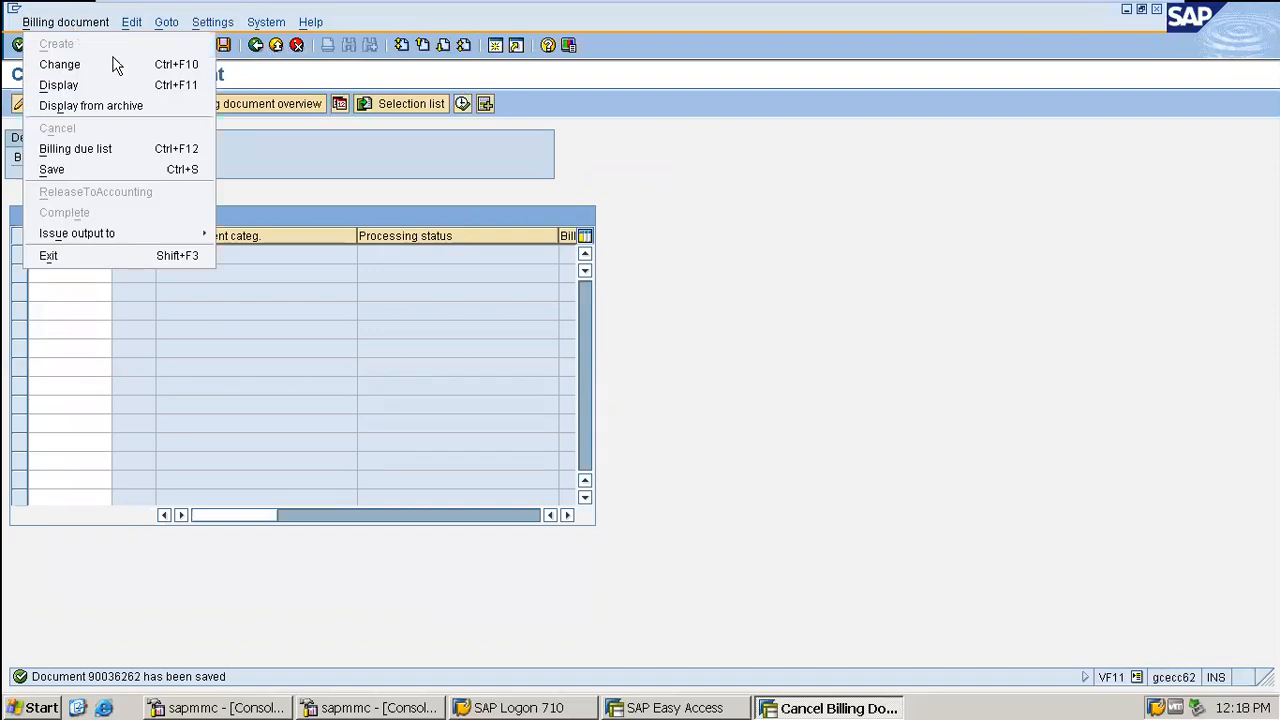
pyautogui.click(175, 90)
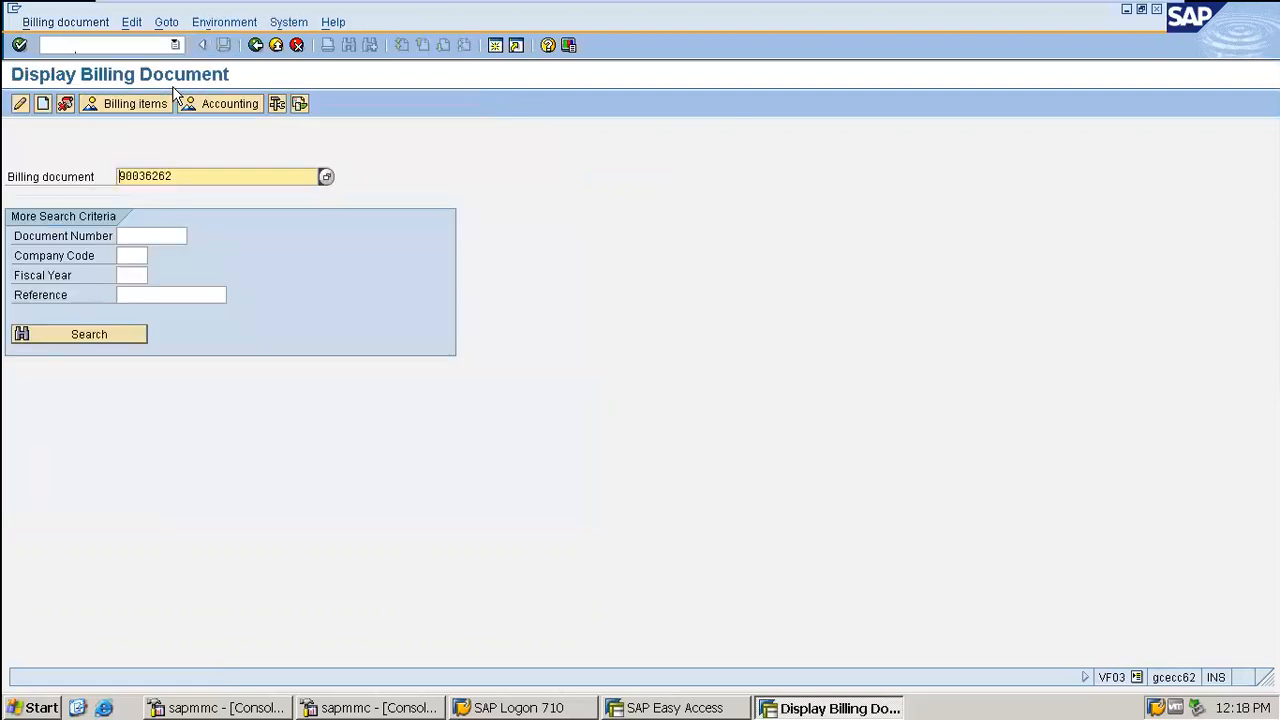
pyautogui.press('Return')
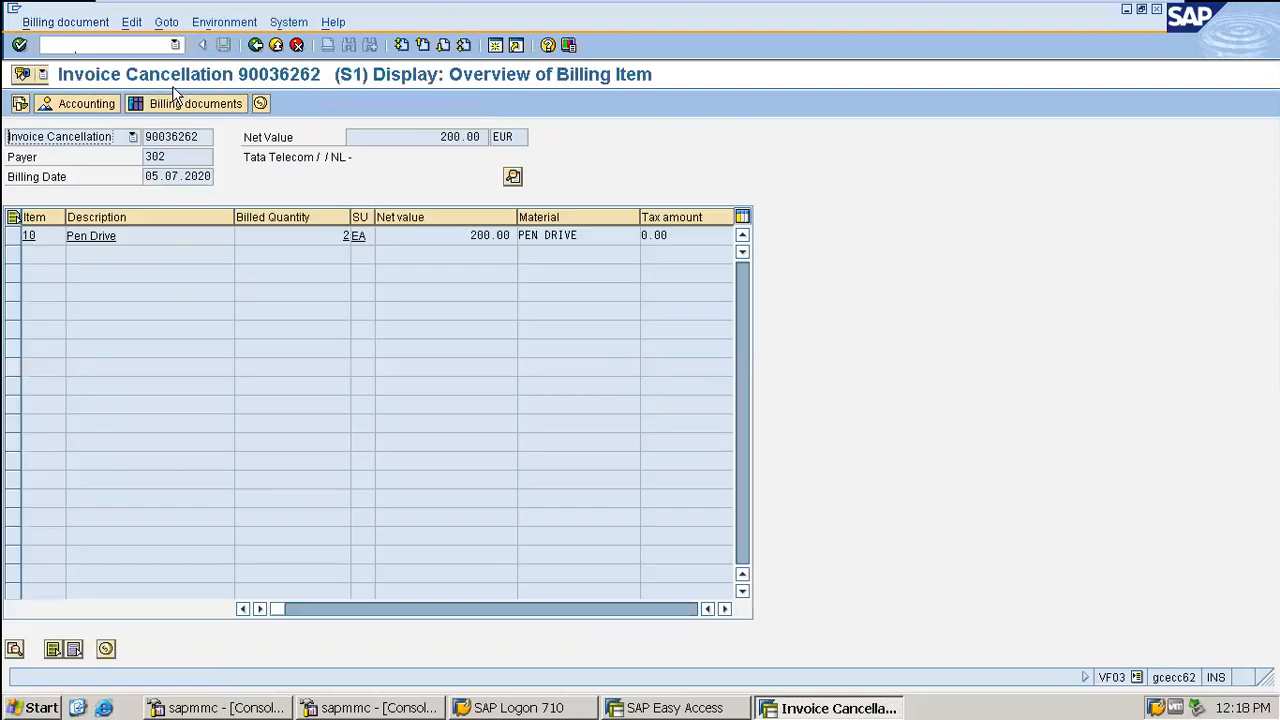
pyautogui.click(116, 139)
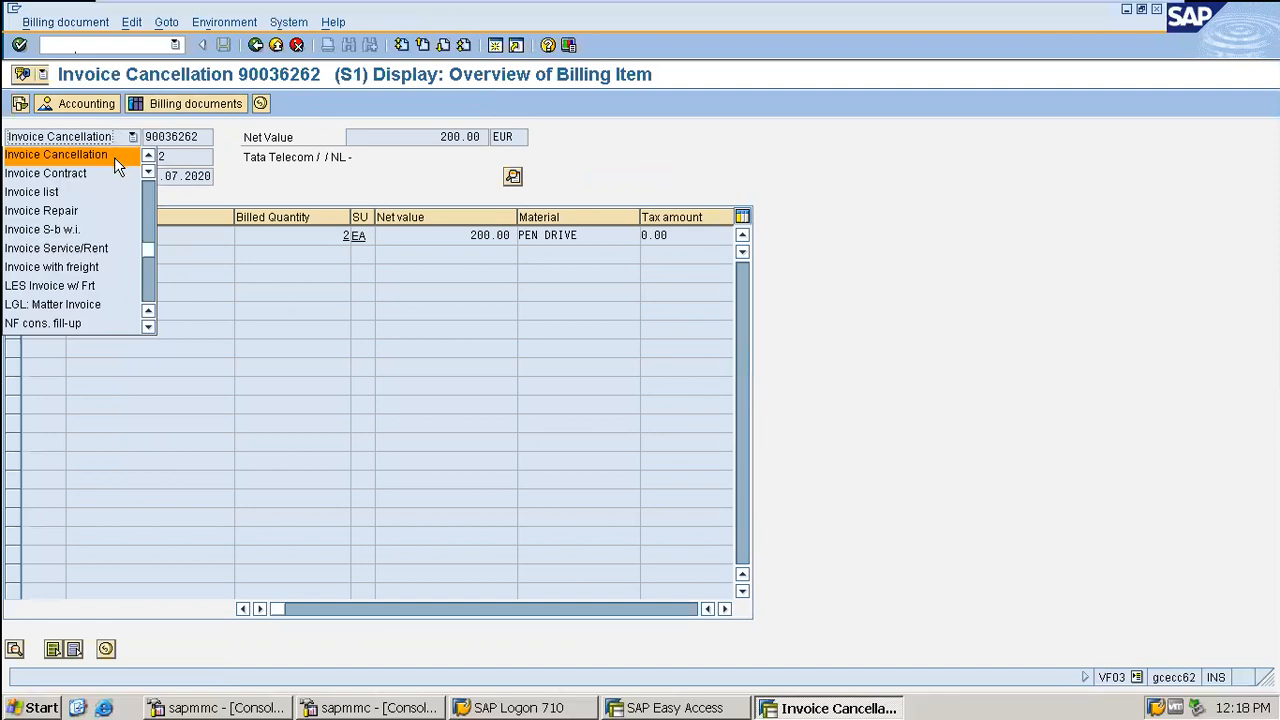
pyautogui.moveTo(152, 253); pyautogui.dragTo(148, 249)
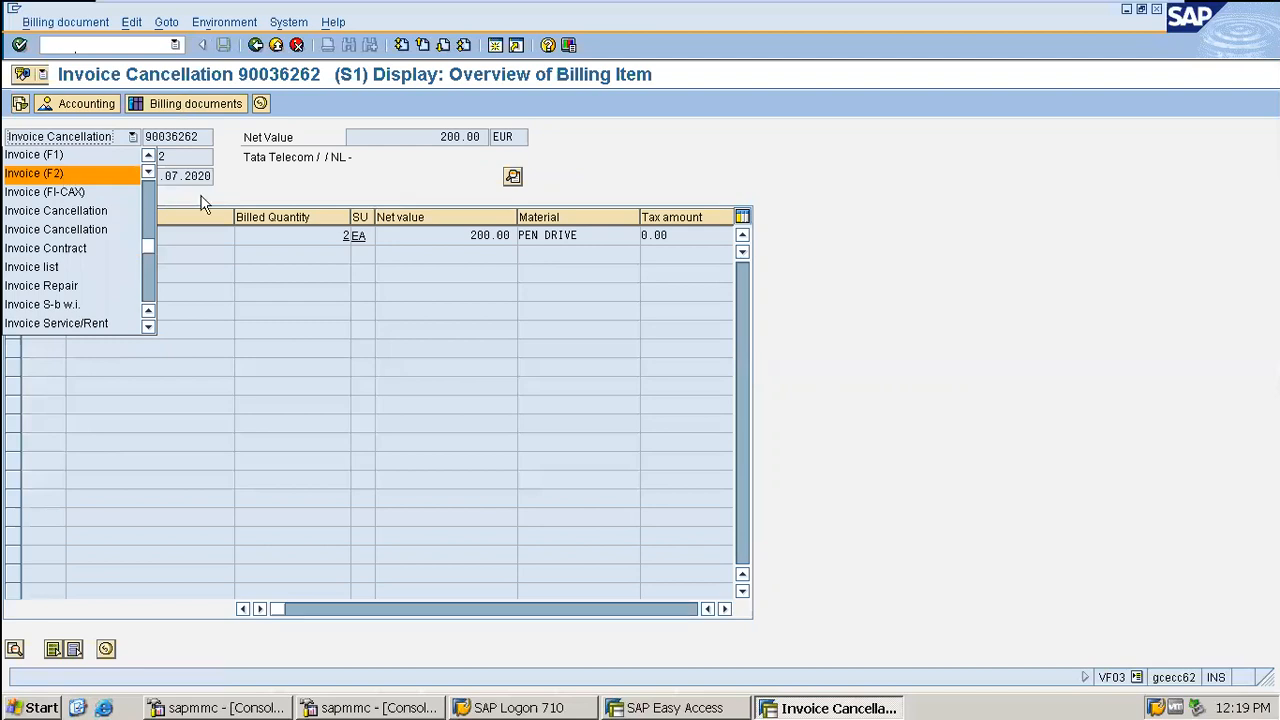
# Step: Display the cancellation's accounting document, review its Sales Revenue and Tata Telecom line items, and look up posting key 12 in the posting key list
pyautogui.click(169, 252)
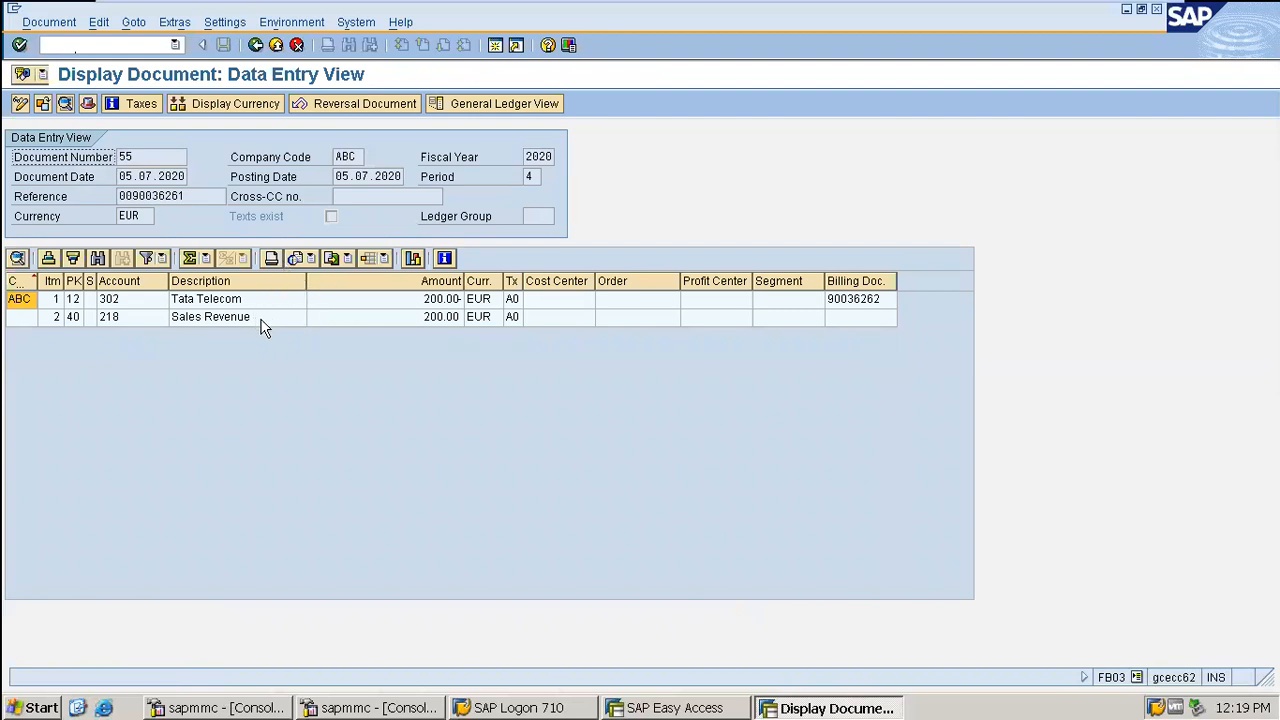
pyautogui.click(324, 318)
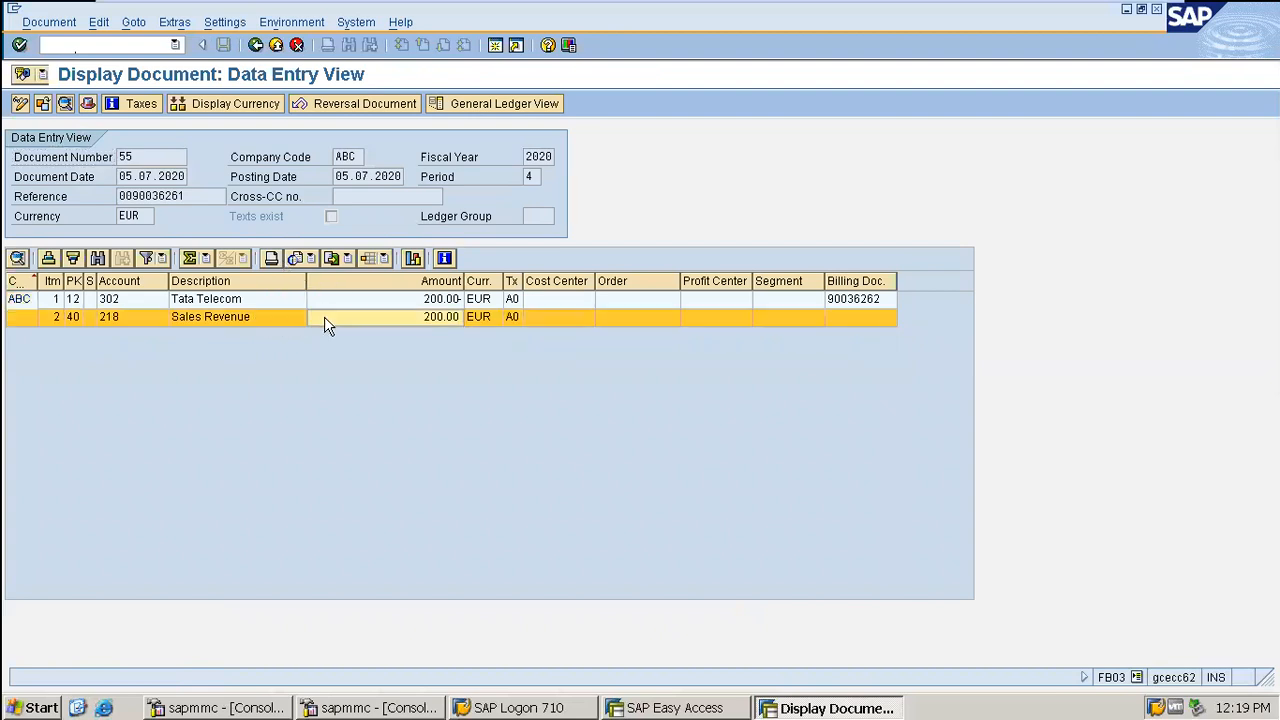
pyautogui.click(277, 304)
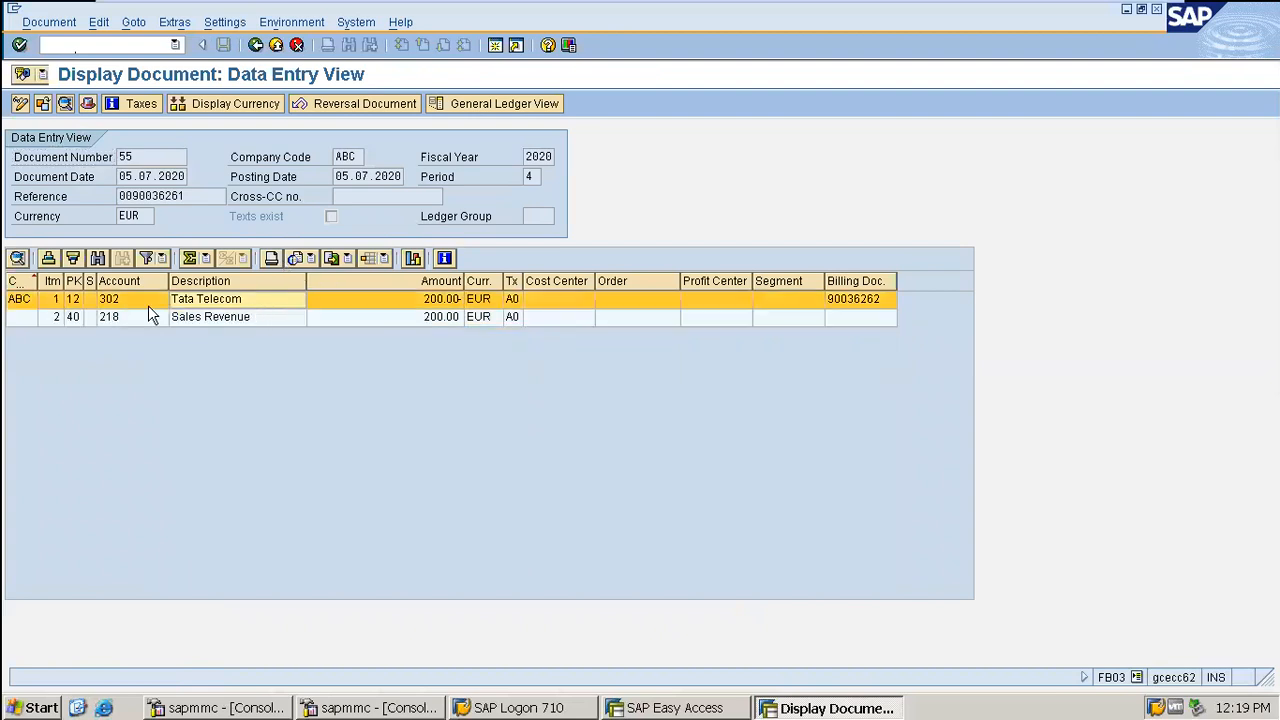
pyautogui.doubleClick(76, 302)
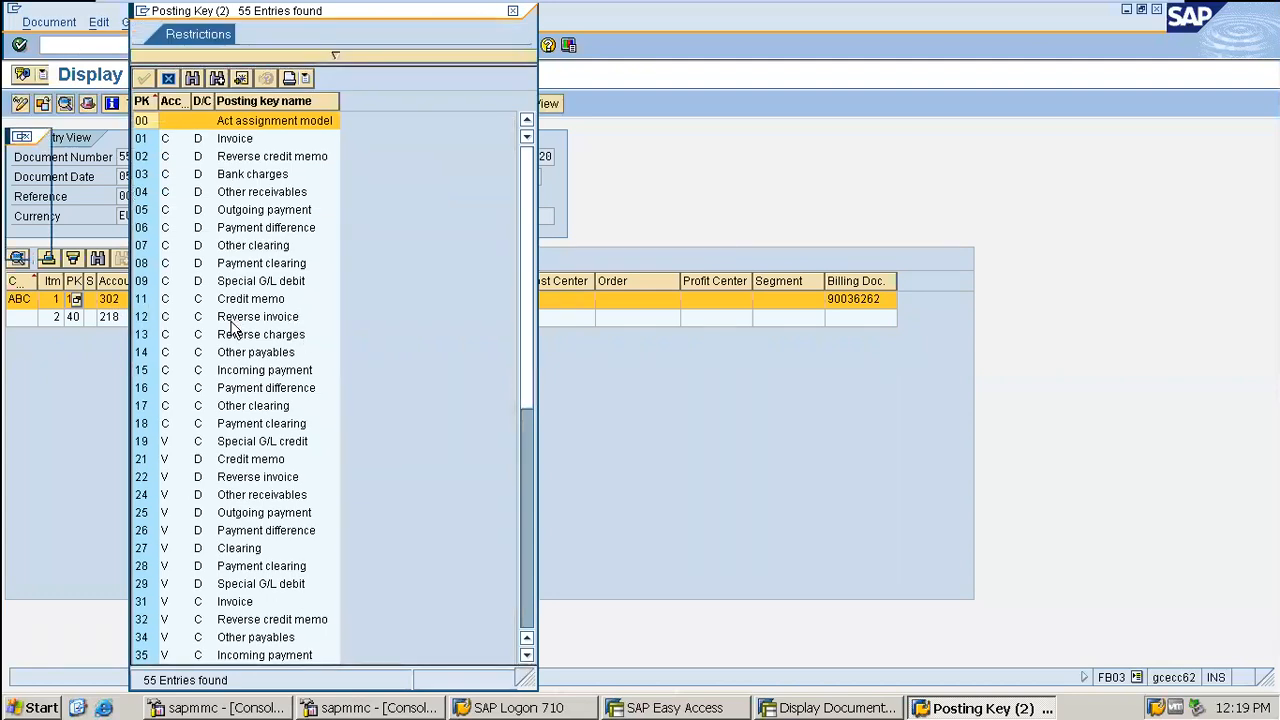
pyautogui.click(236, 318)
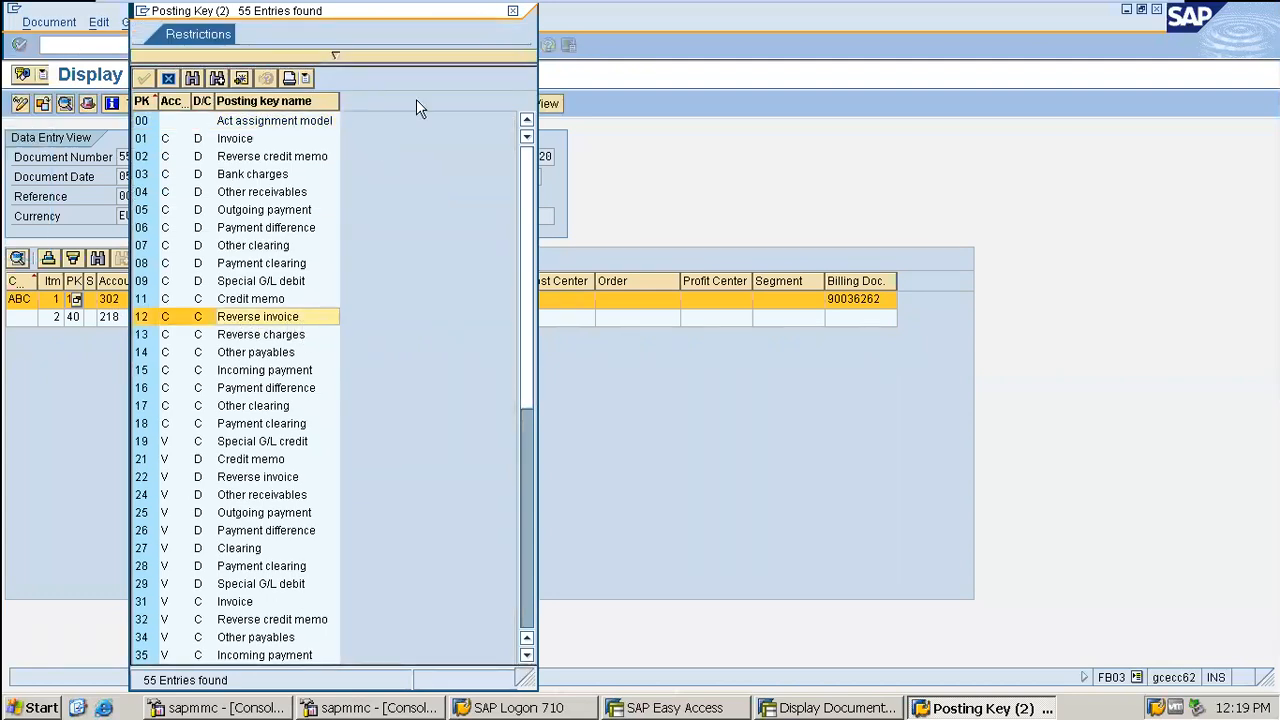
pyautogui.click(512, 11)
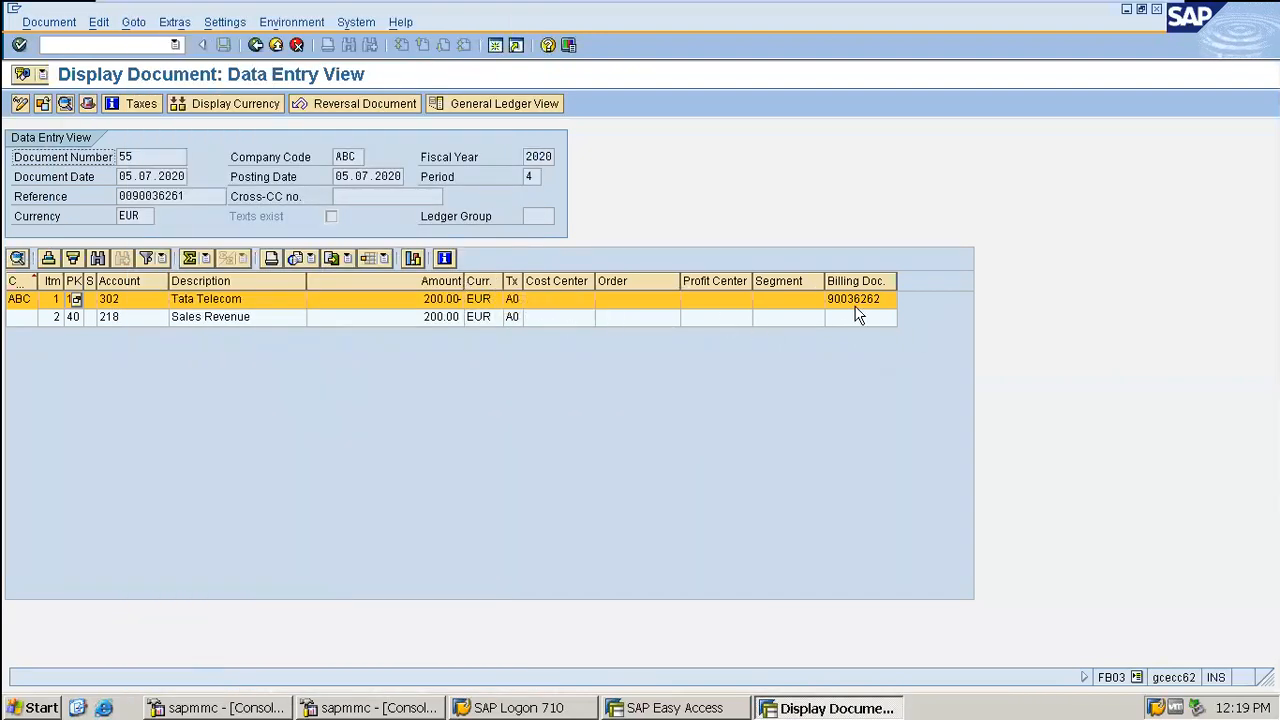
# Step: Go to the Display Sales Order transaction (VA03) and show the document flow of the proposed sales order
pyautogui.click(129, 44)
pyautogui.write('/nva03')
pyautogui.press('Return')
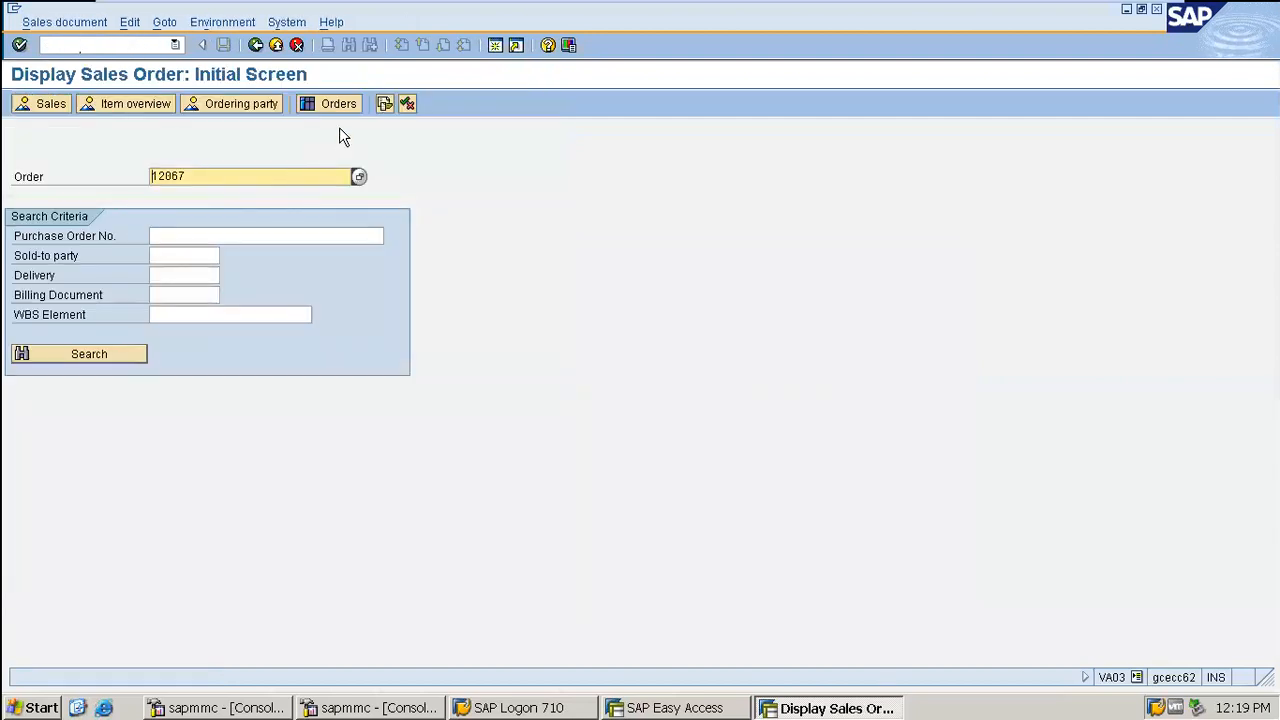
pyautogui.click(388, 104)
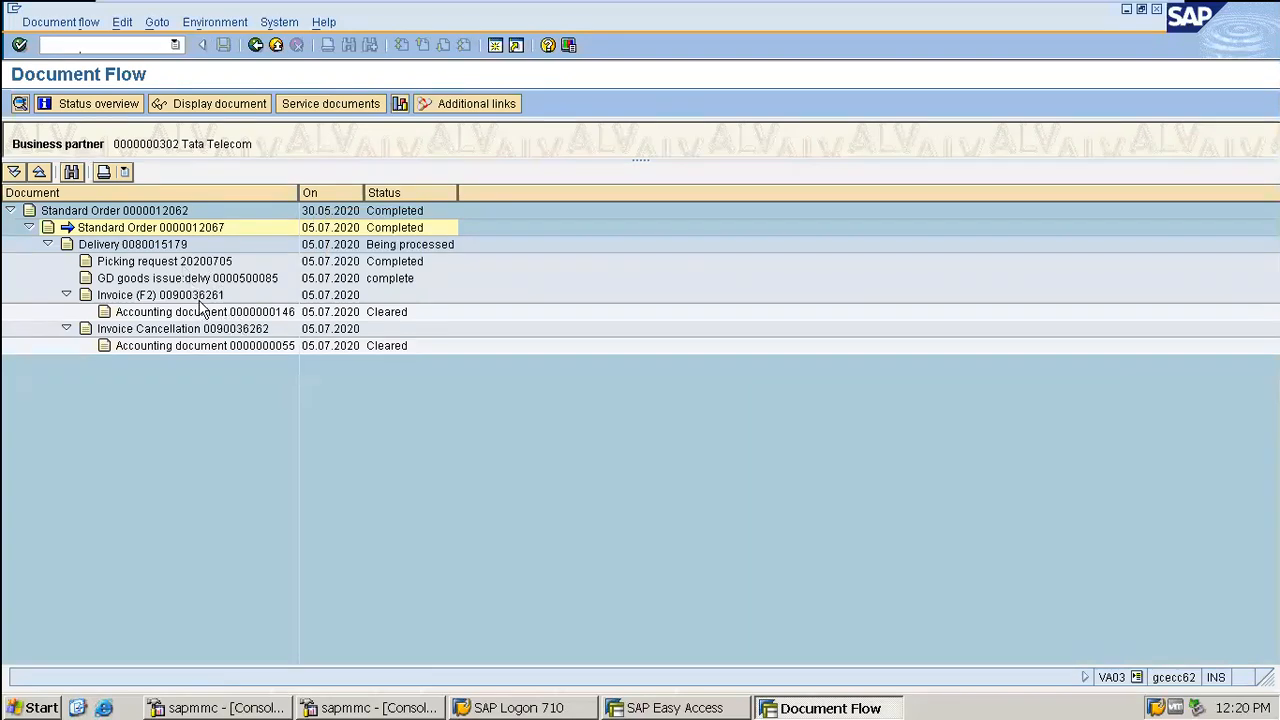
# Step: Review the F2 invoice, the invoice cancellation and their accounting documents in the sales order's document flow
pyautogui.click(205, 295)
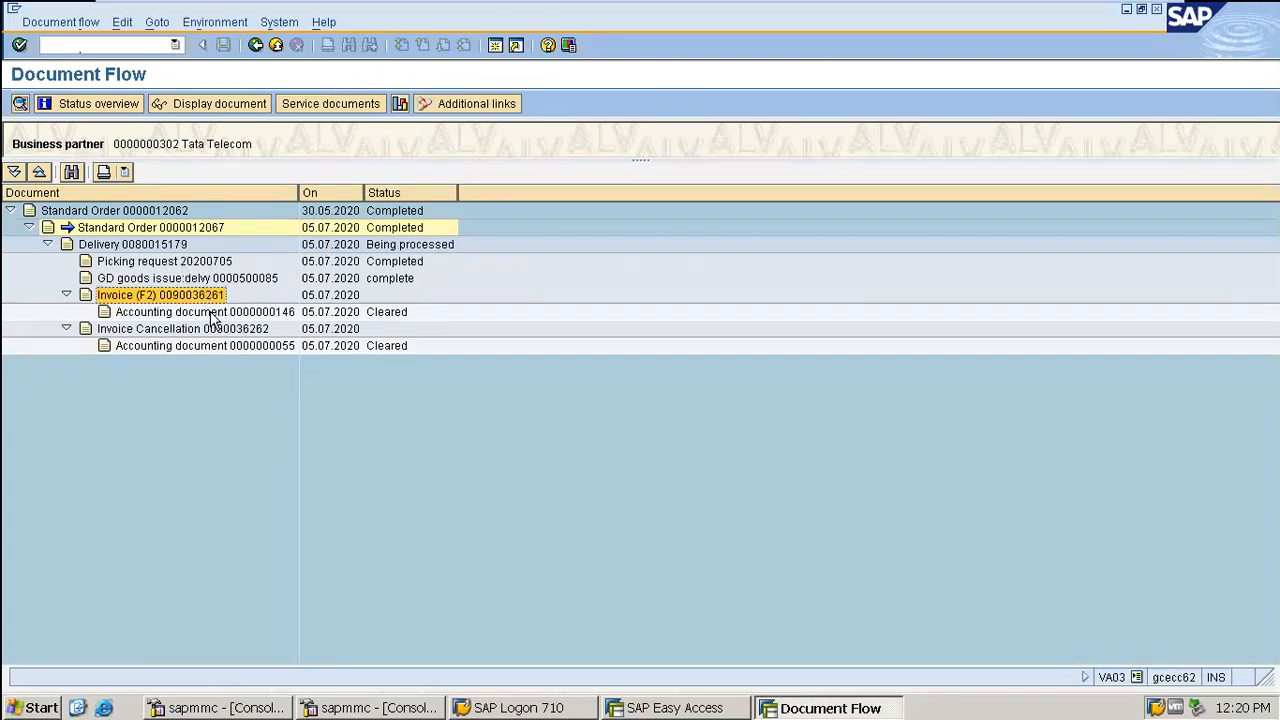
pyautogui.click(213, 312)
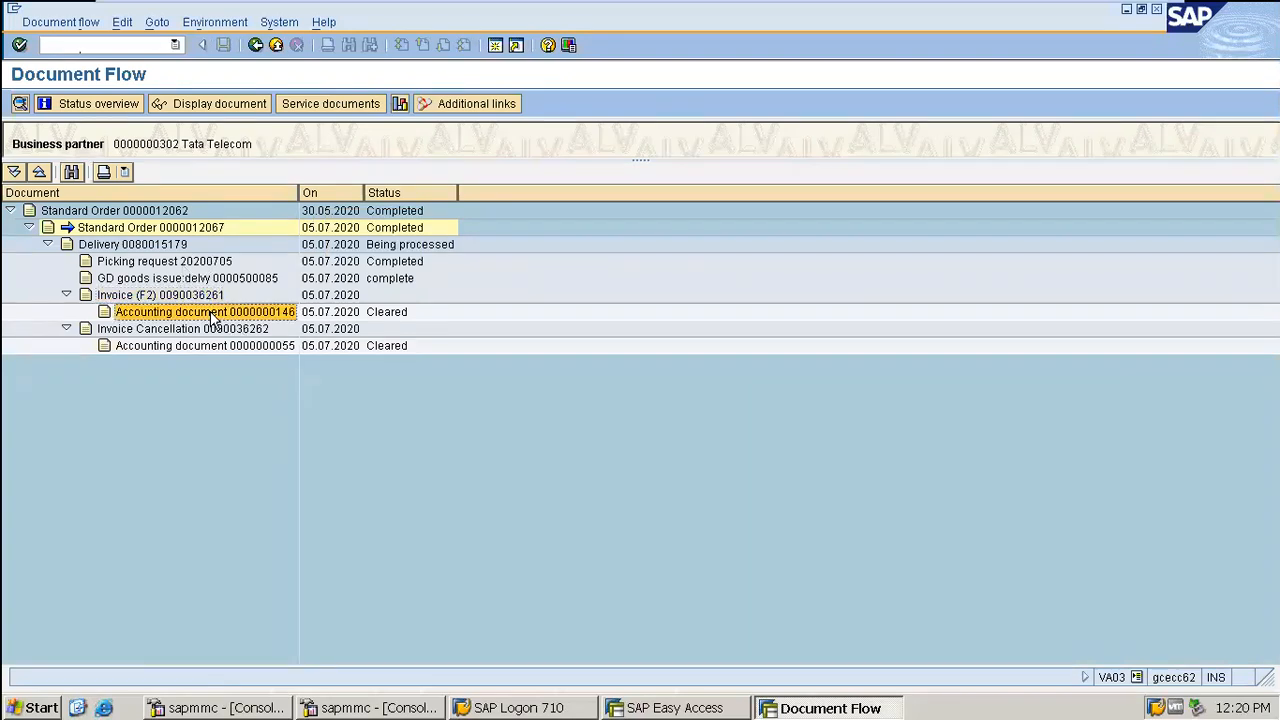
pyautogui.click(152, 332)
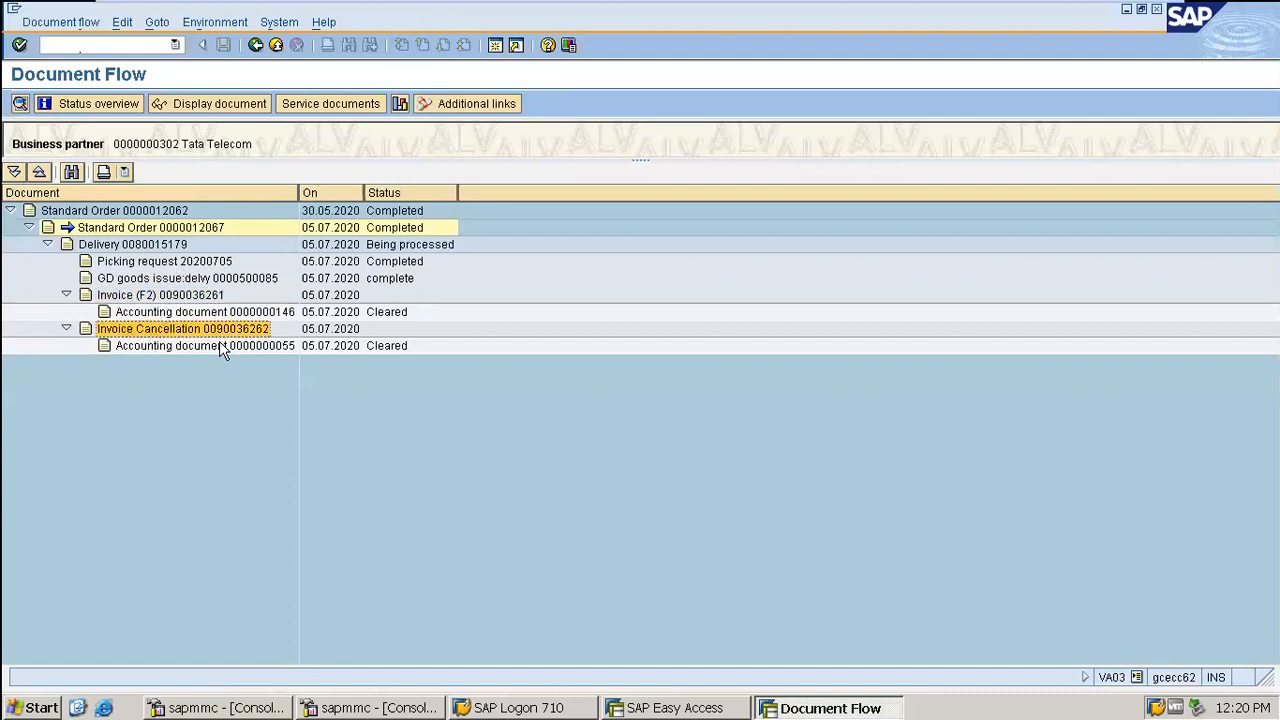
pyautogui.click(252, 346)
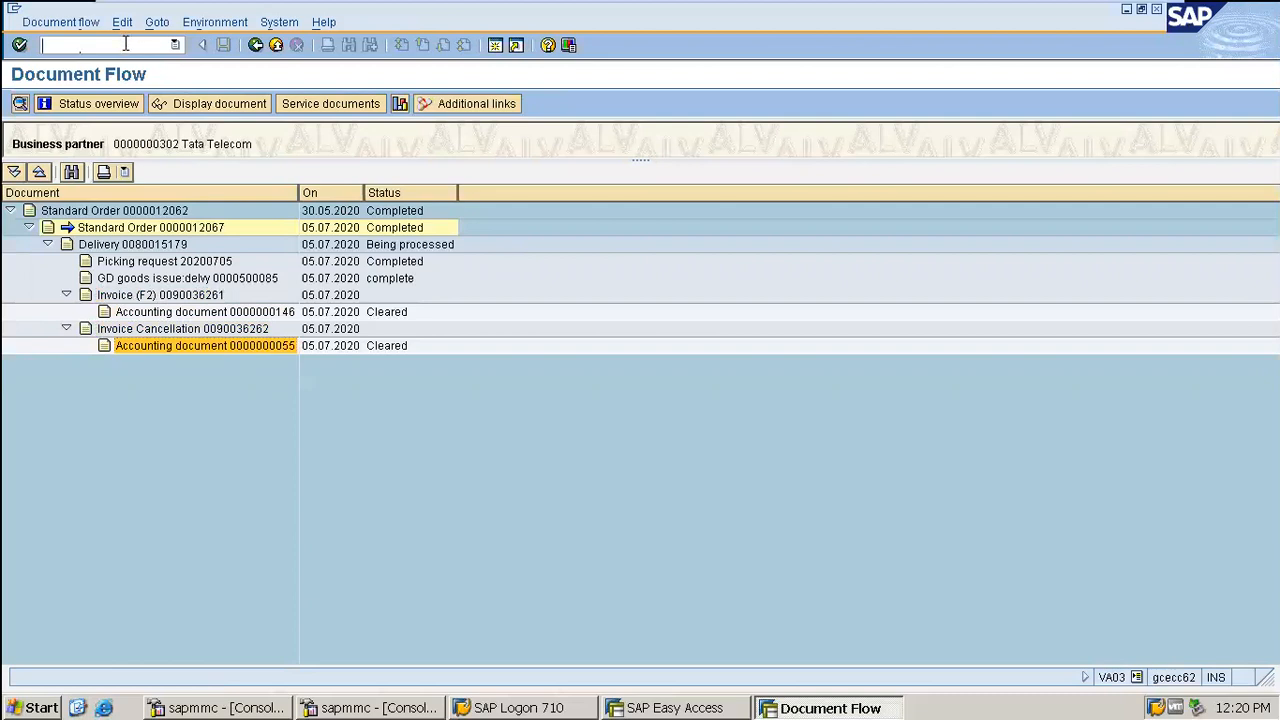
pyautogui.moveTo(337, 3)
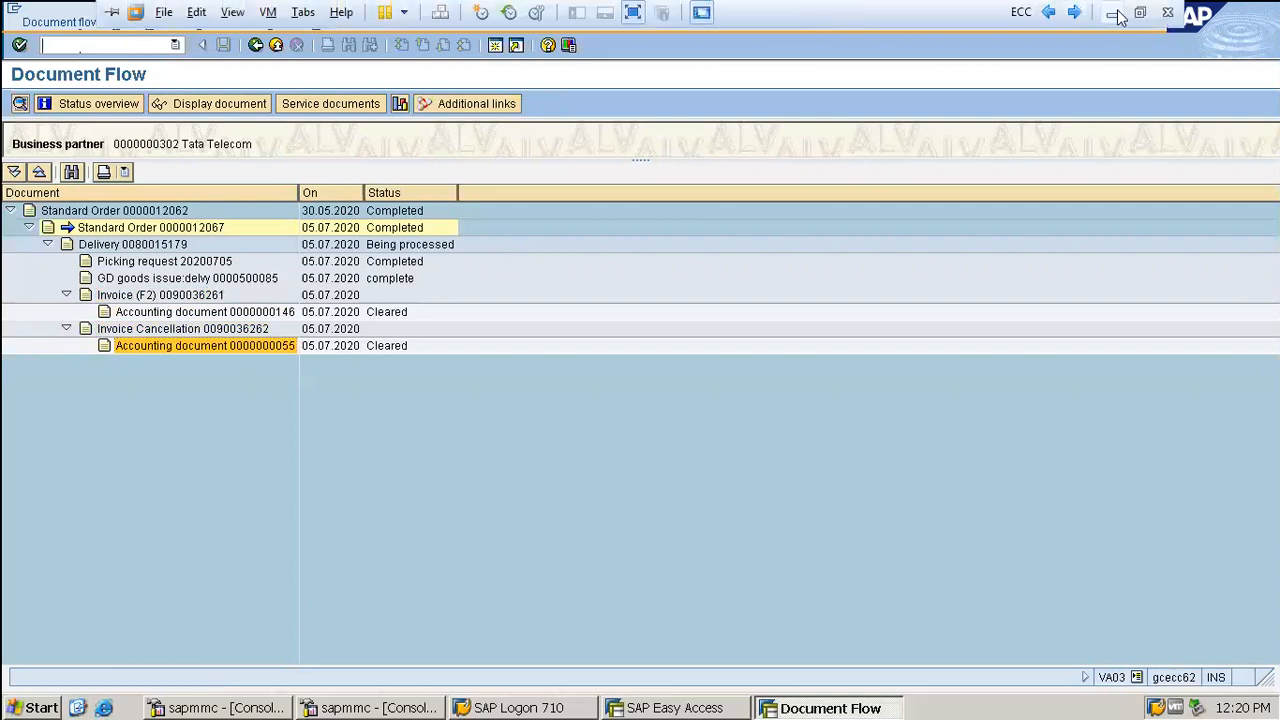